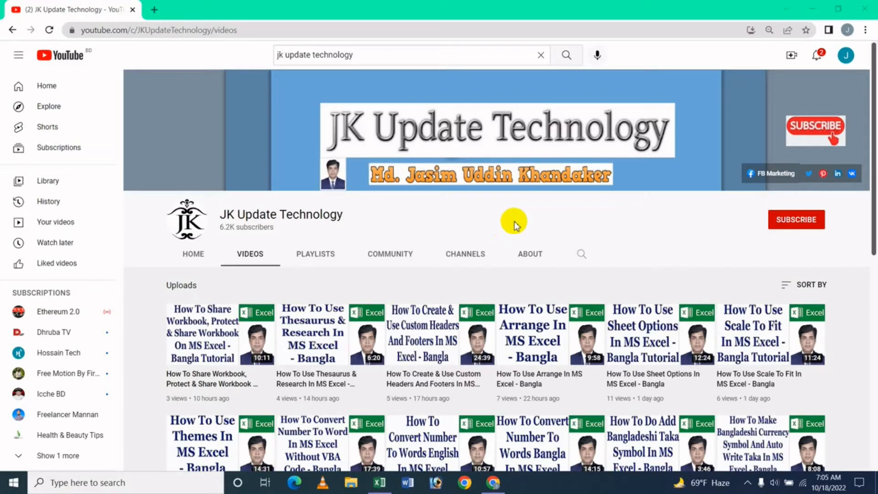
Switch from Chrome to the Employee Salary Sheet workbook in Excel.
{"action": "left_click", "coordinate": [379, 482]}
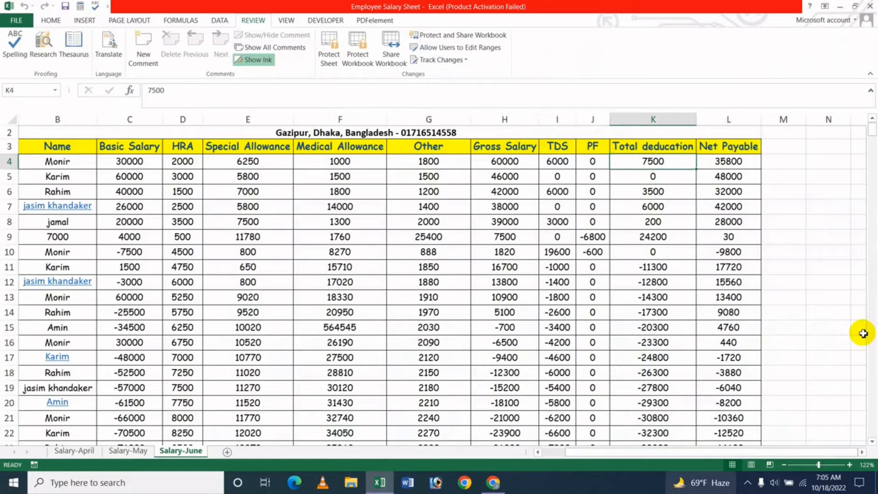
{"action": "left_click", "coordinate": [448, 255]}
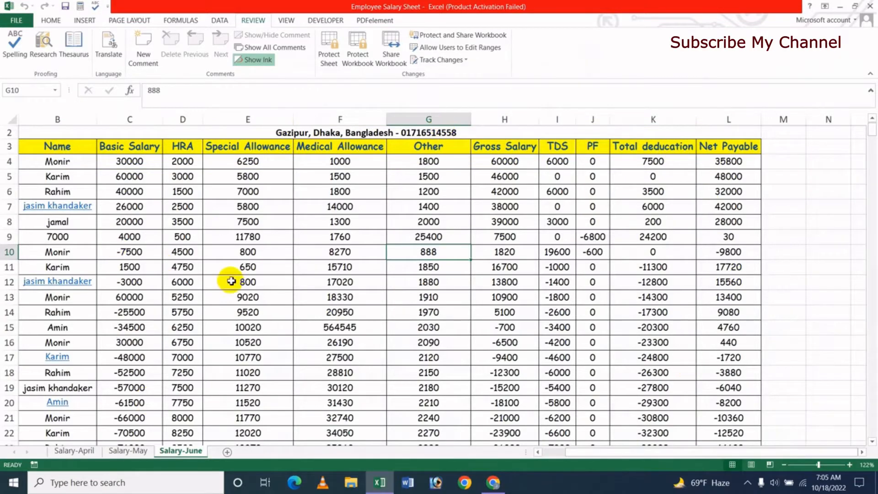
{"action": "left_click", "coordinate": [268, 255]}
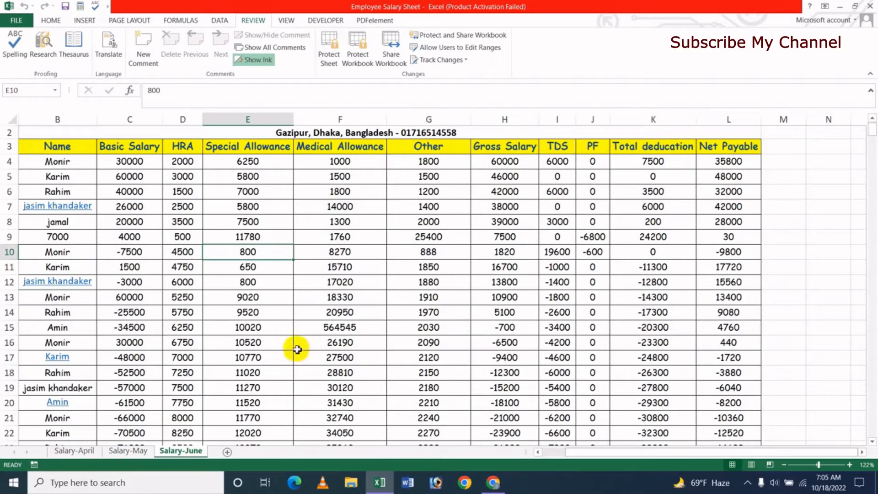
{"action": "left_click", "coordinate": [495, 485]}
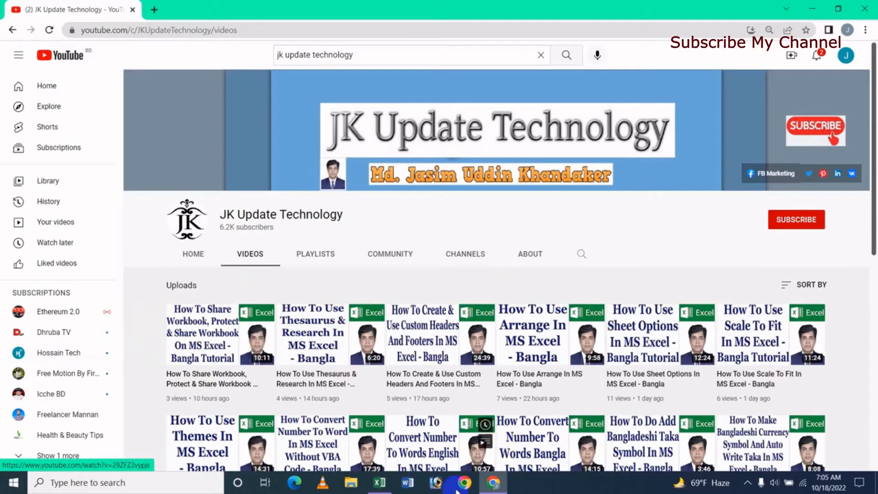
{"action": "left_click", "coordinate": [380, 482]}
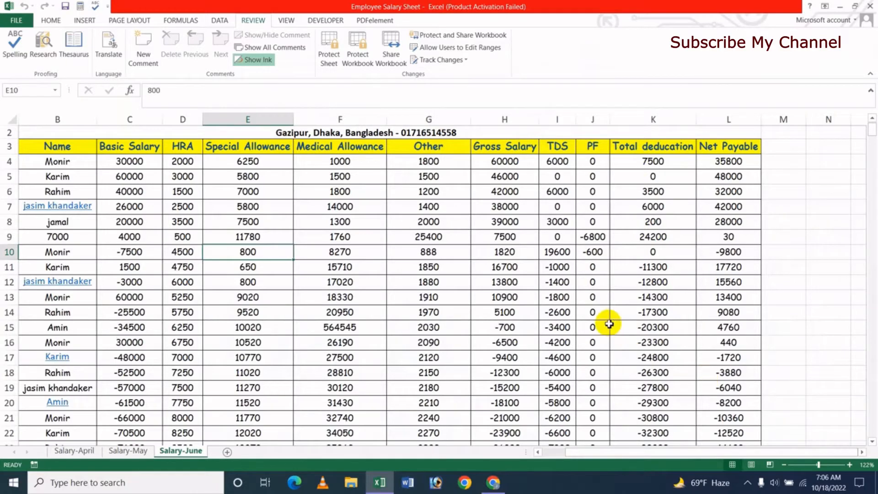
{"action": "left_click", "coordinate": [280, 219]}
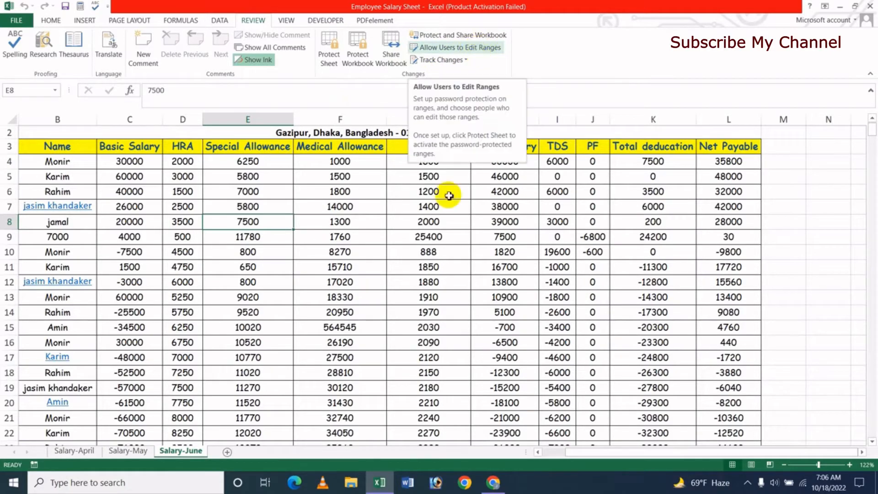
{"action": "left_click", "coordinate": [667, 284]}
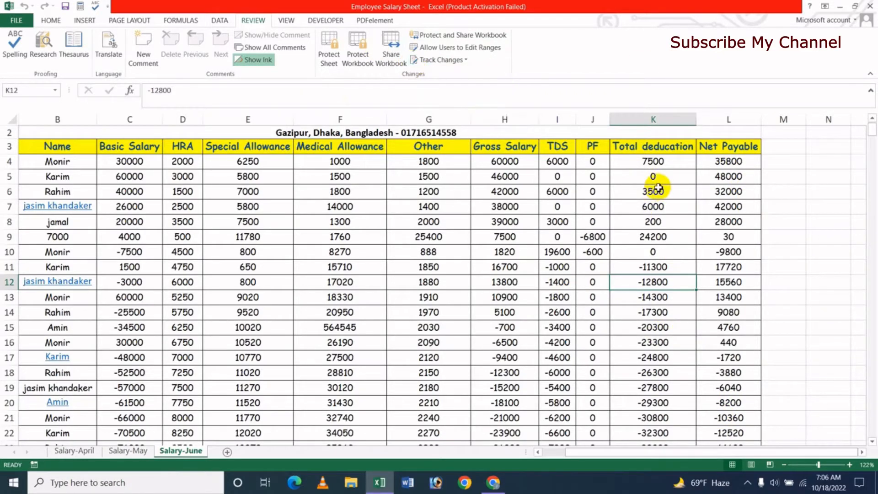
Select K4:L22 and start a new editable range from Allow Users to Edit Ranges.
{"action": "left_click_drag", "start_coordinate": [637, 163], "coordinate": [741, 427]}
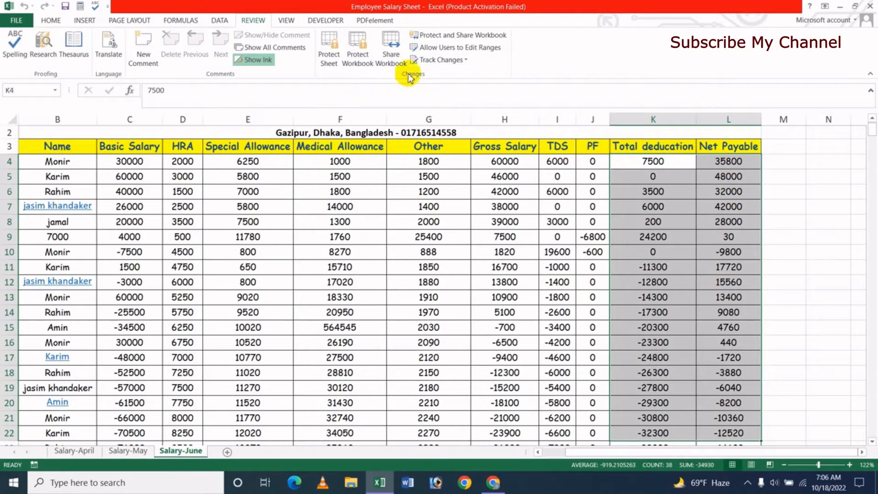
{"action": "left_click", "coordinate": [475, 48]}
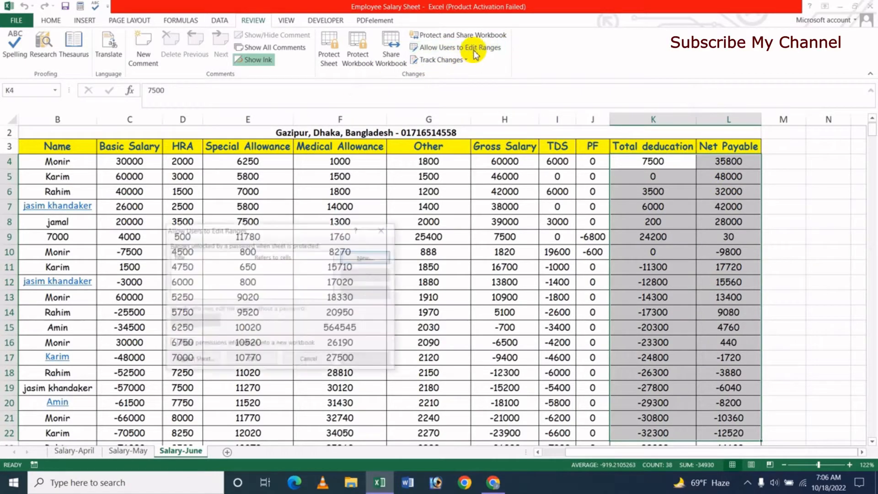
{"action": "left_click_drag", "start_coordinate": [299, 230], "coordinate": [379, 200]}
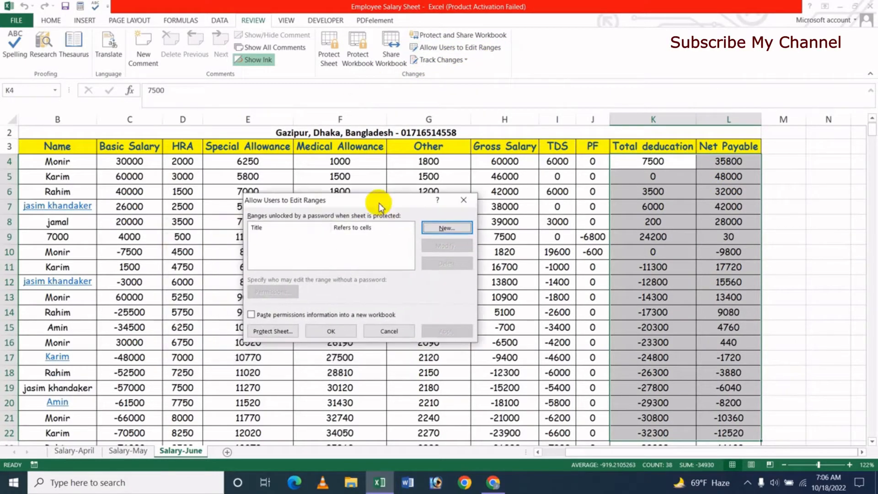
{"action": "left_click", "coordinate": [447, 228]}
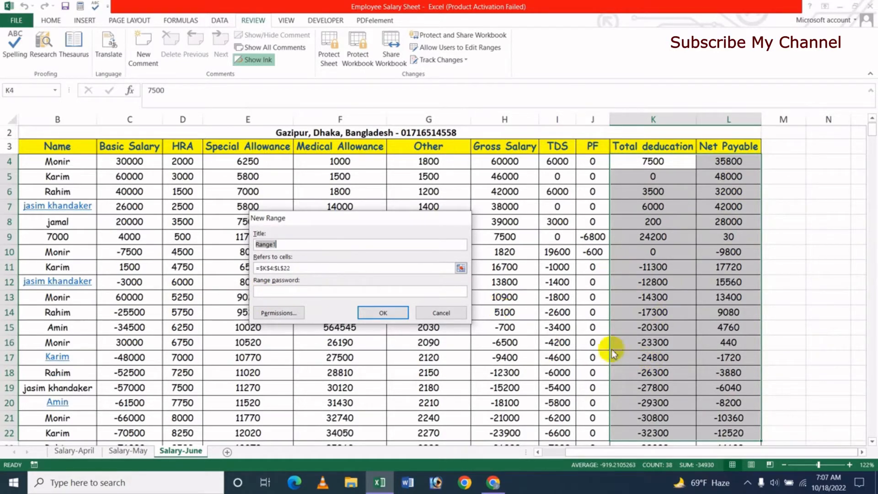
Give Range1 a password and confirm it to save the K4:L22 editable range.
{"action": "left_click", "coordinate": [283, 294]}
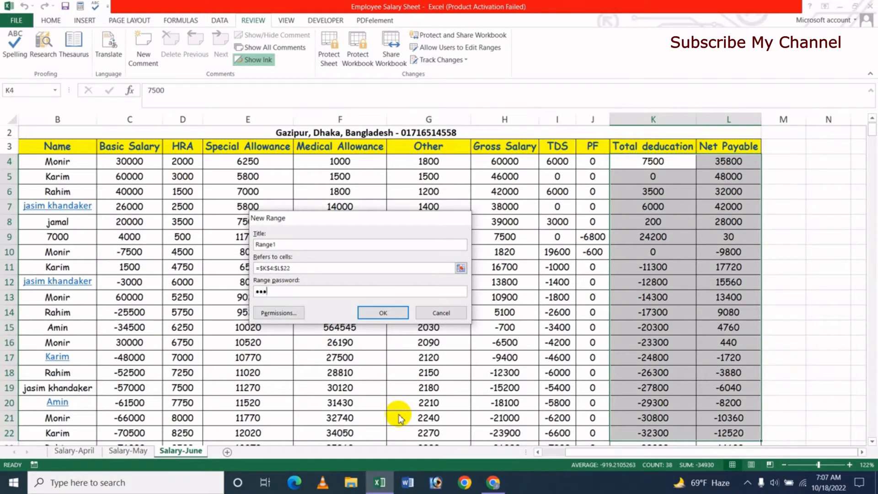
{"action": "left_click", "coordinate": [383, 313]}
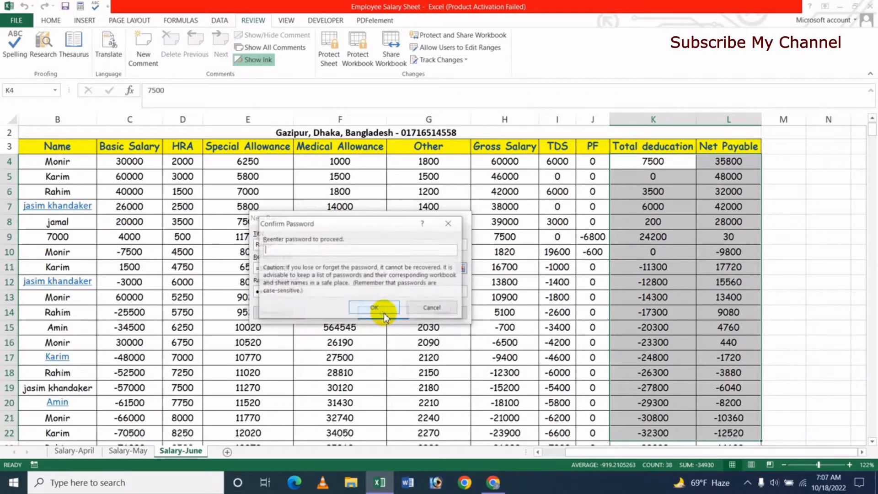
{"action": "type", "text": "12"}
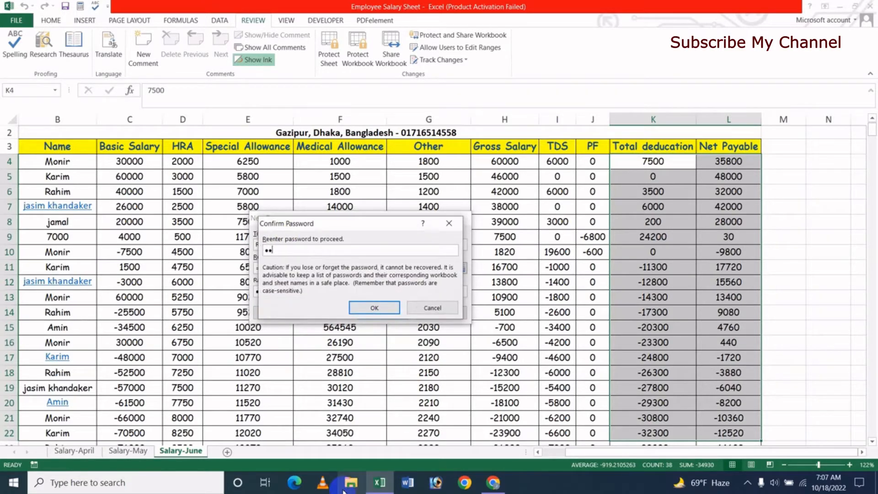
{"action": "type", "text": "3"}
{"action": "left_click", "coordinate": [368, 307]}
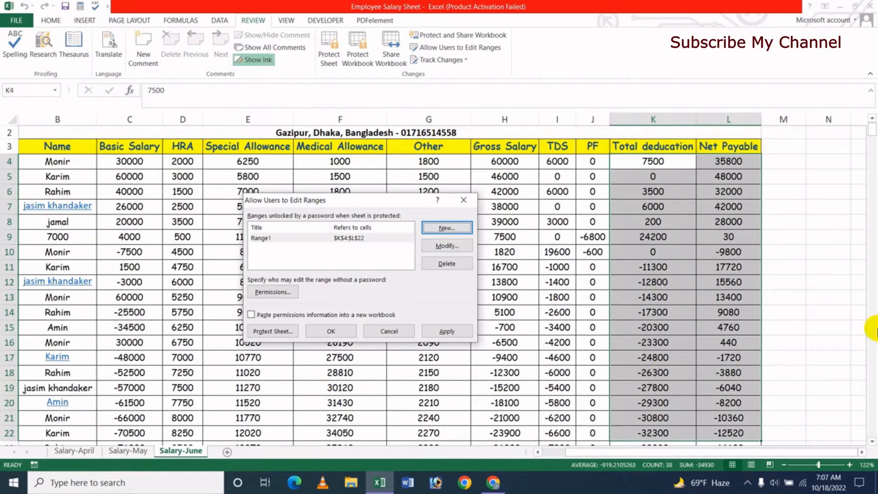
In Protect Sheet, allow formatting, inserting and deleting of cells, columns, rows and hyperlinks.
{"action": "left_click", "coordinate": [266, 332]}
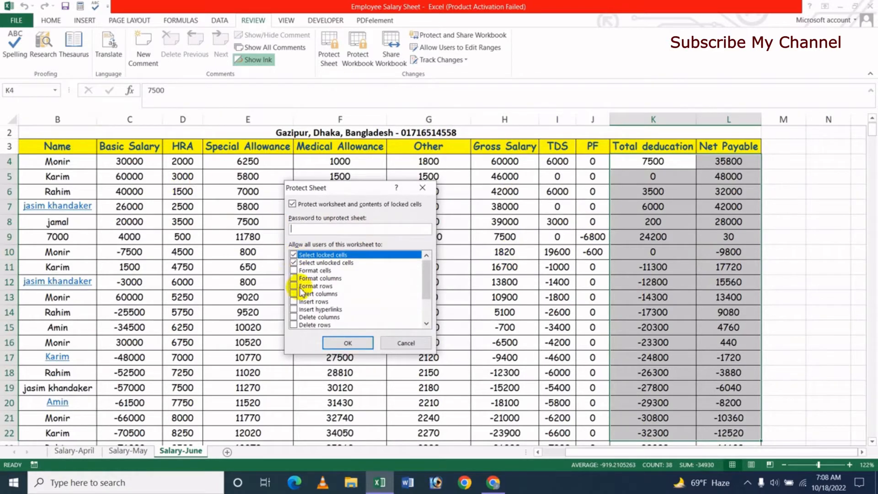
{"action": "left_click", "coordinate": [293, 271]}
{"action": "left_click", "coordinate": [293, 278]}
{"action": "left_click", "coordinate": [294, 293]}
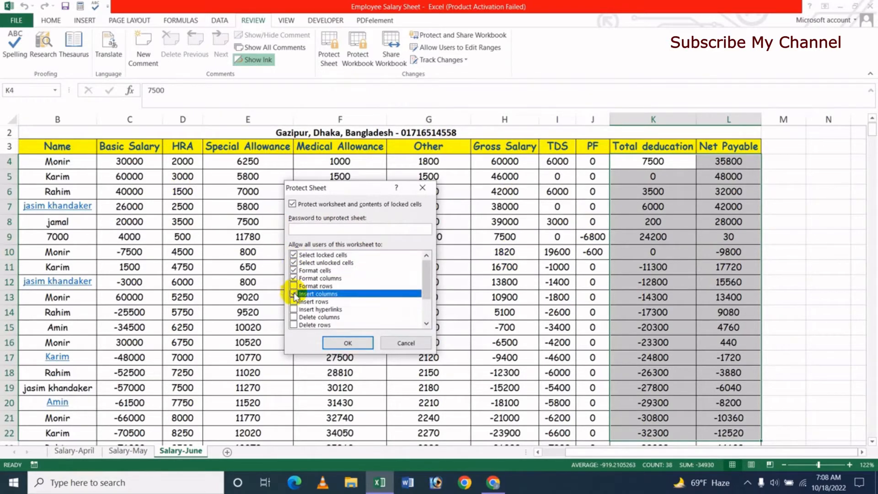
{"action": "left_click", "coordinate": [293, 286]}
{"action": "left_click", "coordinate": [293, 302]}
{"action": "left_click", "coordinate": [293, 309]}
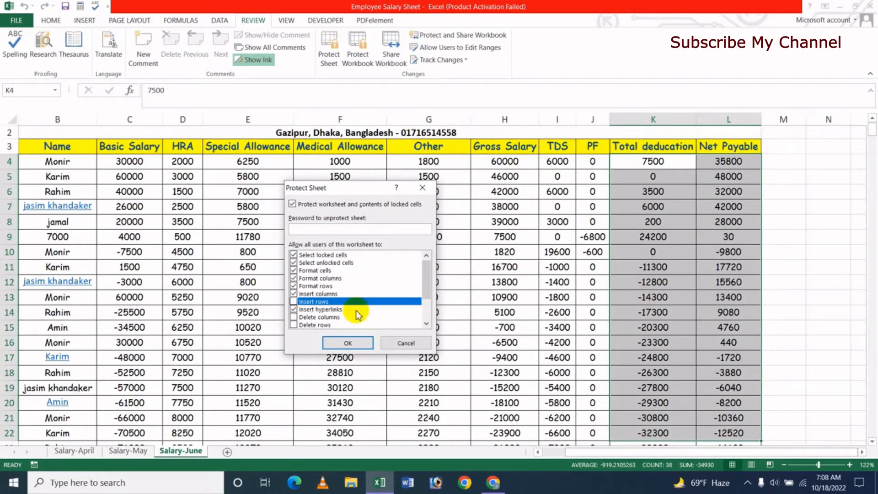
{"action": "left_click", "coordinate": [294, 301]}
{"action": "left_click", "coordinate": [294, 309]}
{"action": "left_click", "coordinate": [294, 317]}
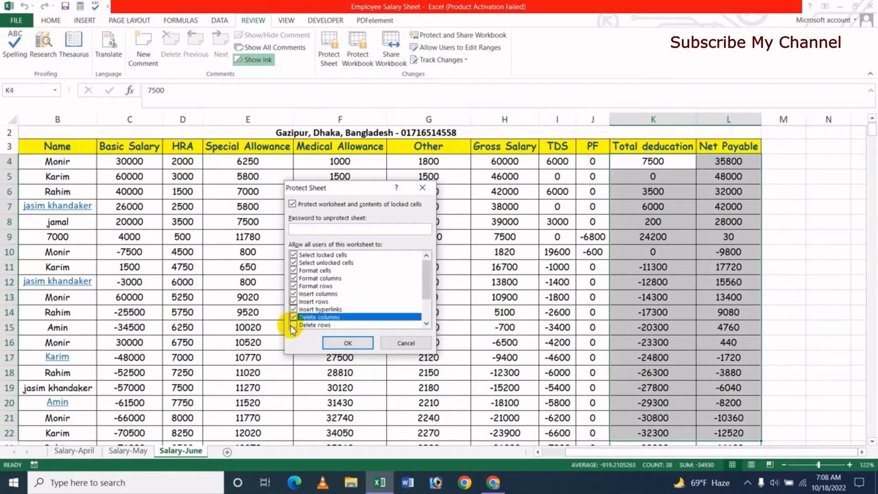
{"action": "left_click", "coordinate": [294, 325]}
Also allow sorting, AutoFilter, PivotTable & PivotChart, editing objects and editing scenarios.
{"action": "left_click_drag", "start_coordinate": [427, 286], "coordinate": [433, 319]}
{"action": "left_click", "coordinate": [294, 294]}
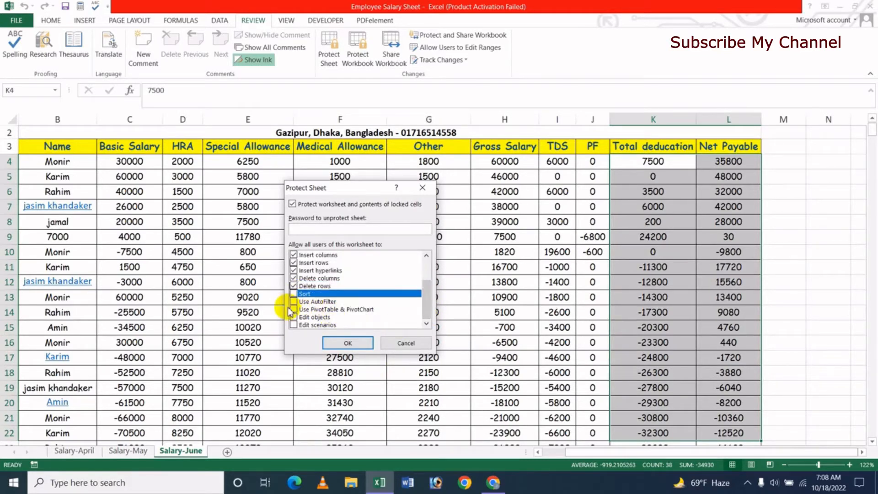
{"action": "left_click", "coordinate": [293, 302]}
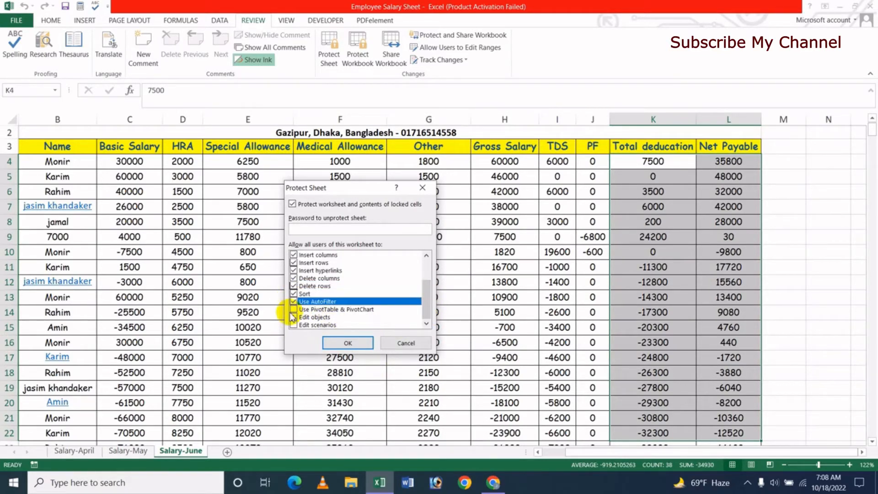
{"action": "left_click", "coordinate": [294, 309]}
{"action": "left_click", "coordinate": [294, 317]}
{"action": "left_click", "coordinate": [293, 324]}
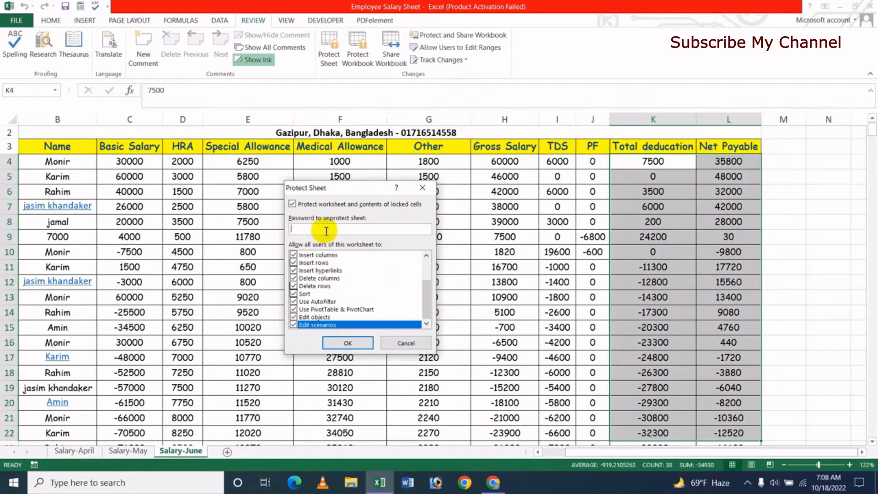
Enter and confirm the sheet protection password to protect Salary-June.
{"action": "type", "text": "1234"}
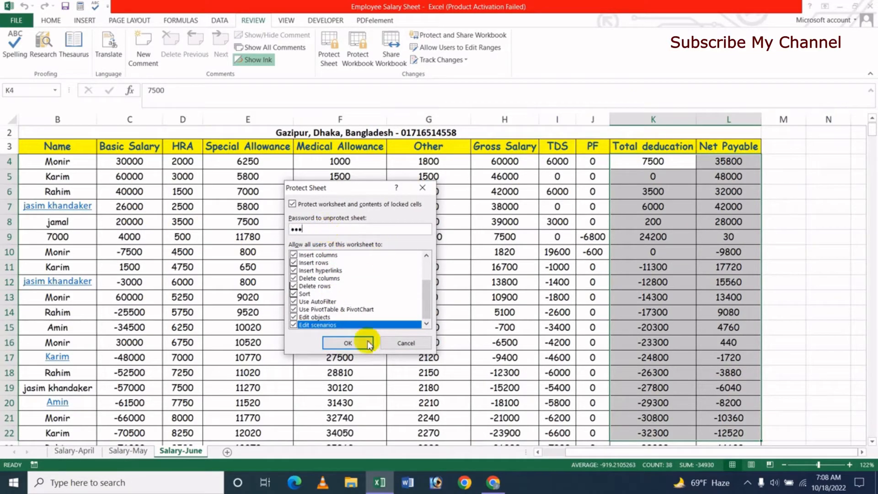
{"action": "left_click", "coordinate": [349, 342]}
{"action": "type", "text": "1"}
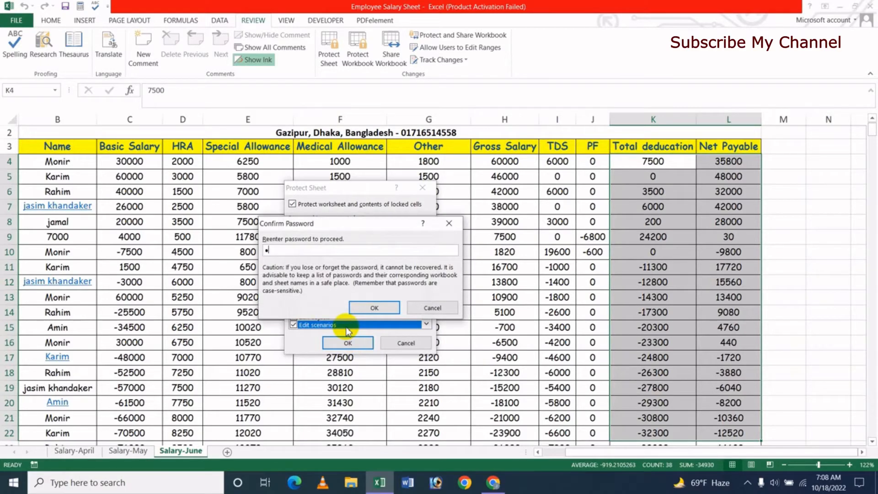
{"action": "type", "text": "234"}
{"action": "left_click", "coordinate": [376, 307]}
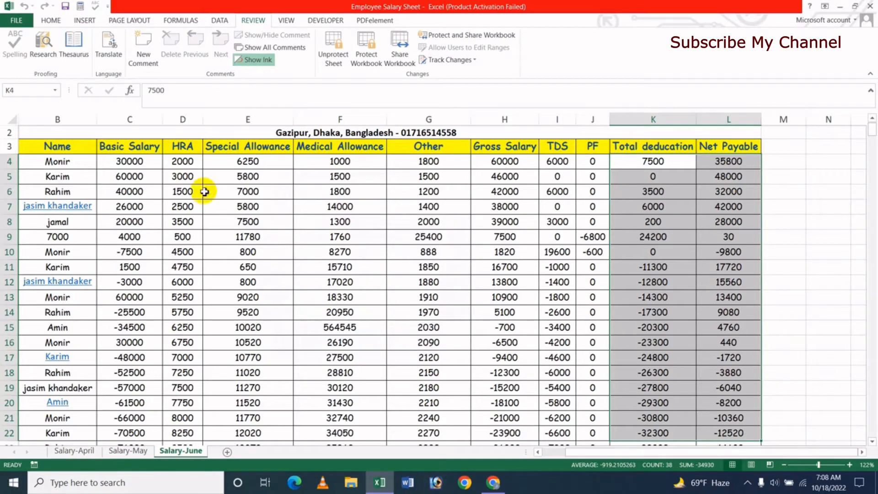
Try clearing locked cells E9, G12 and C8, dismissing each protected-sheet warning.
{"action": "left_click", "coordinate": [325, 251]}
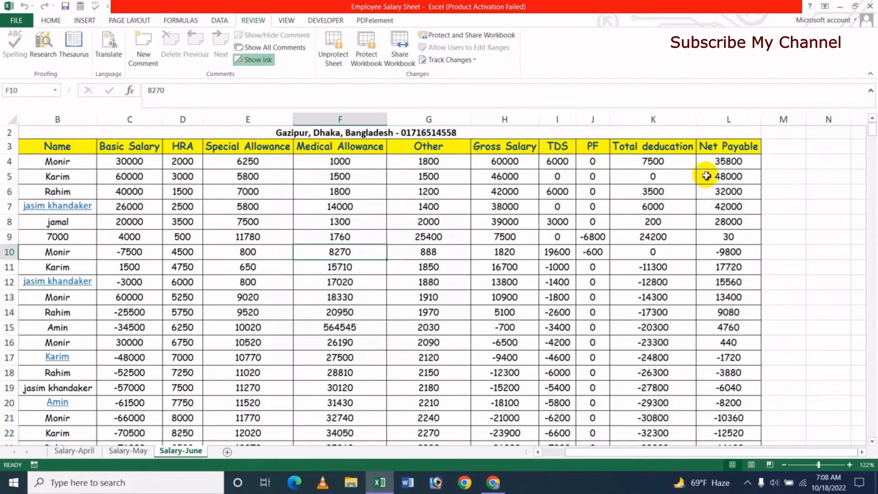
{"action": "left_click", "coordinate": [258, 238]}
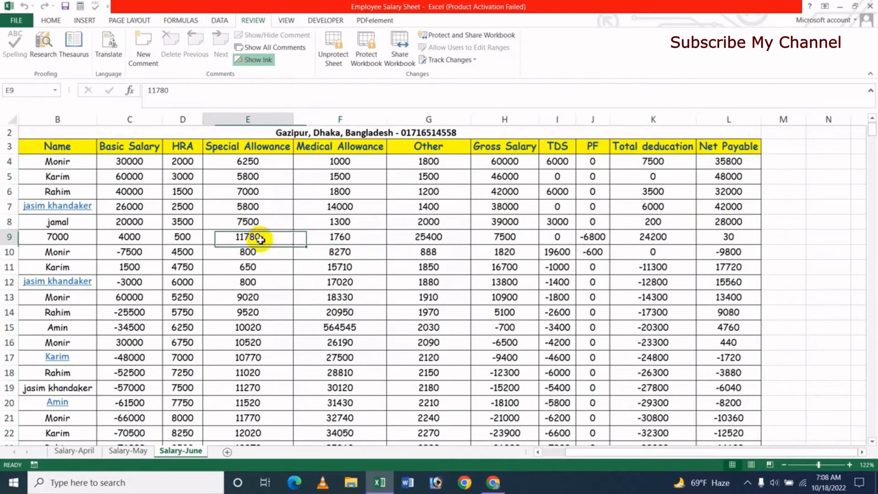
{"action": "key", "text": "Delete"}
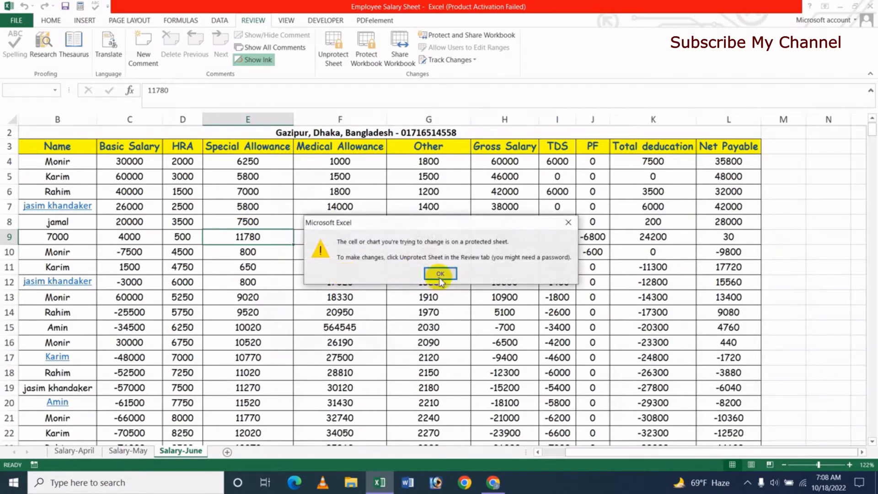
{"action": "left_click", "coordinate": [447, 278]}
{"action": "left_click", "coordinate": [427, 280]}
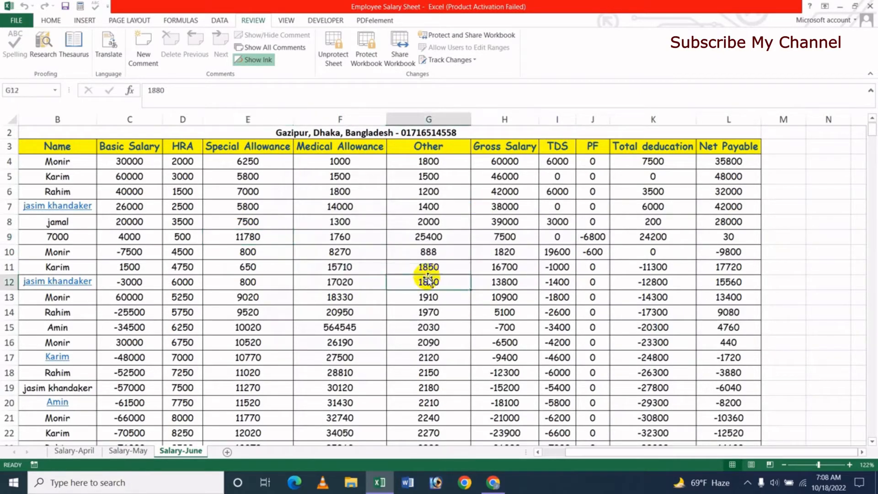
{"action": "key", "text": "Delete"}
{"action": "left_click", "coordinate": [444, 279]}
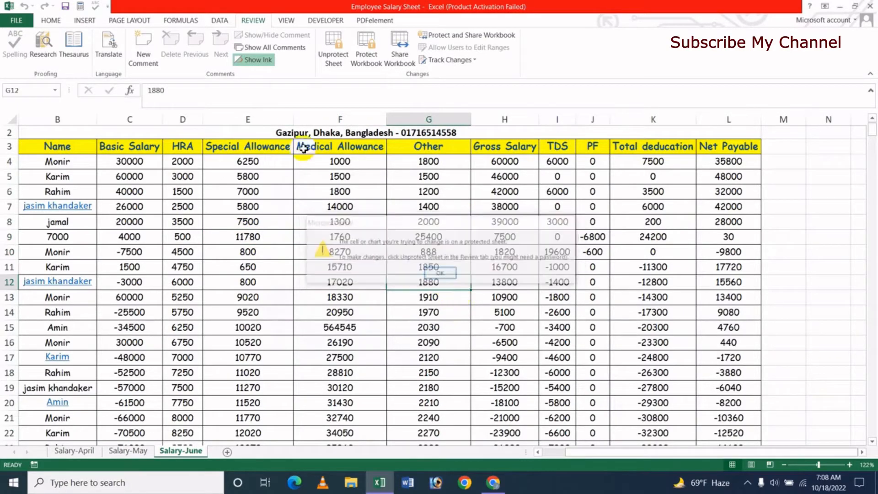
{"action": "left_click", "coordinate": [109, 224]}
{"action": "key", "text": "Delete"}
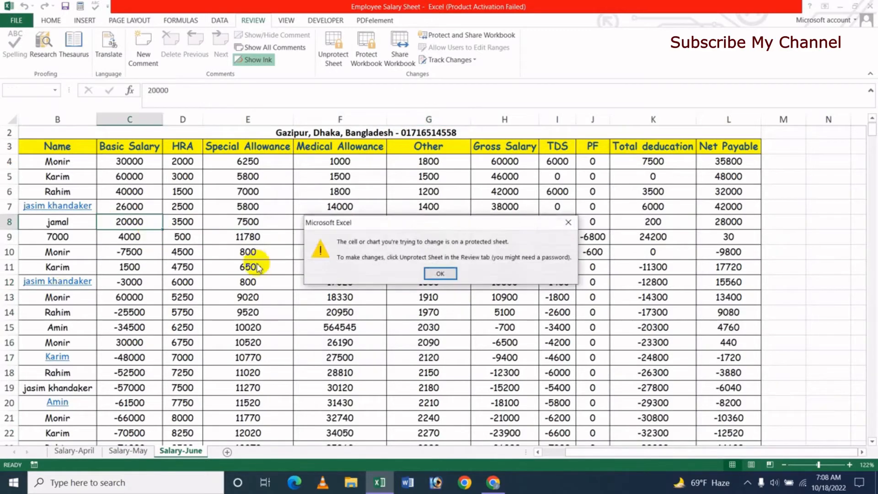
{"action": "left_click", "coordinate": [440, 273]}
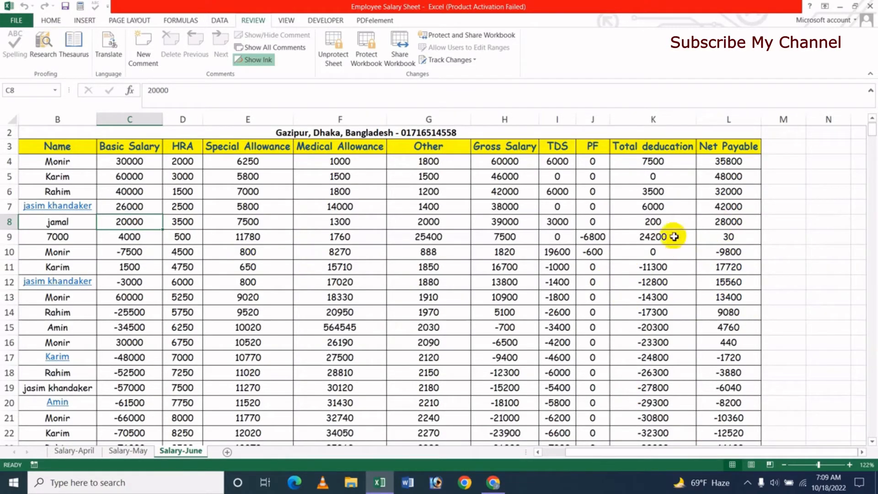
Start editing a cell in Range1, cancel the password prompt, then test locked cell I6.
{"action": "left_click", "coordinate": [668, 225]}
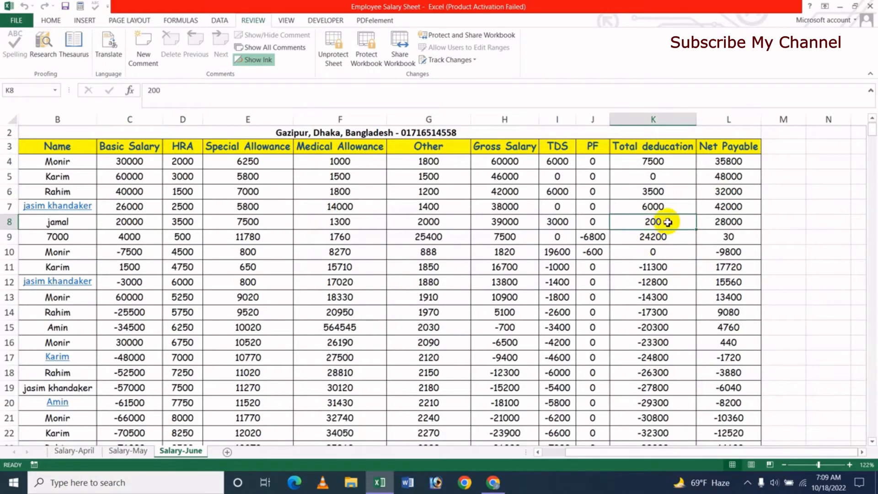
{"action": "double_click", "coordinate": [729, 237]}
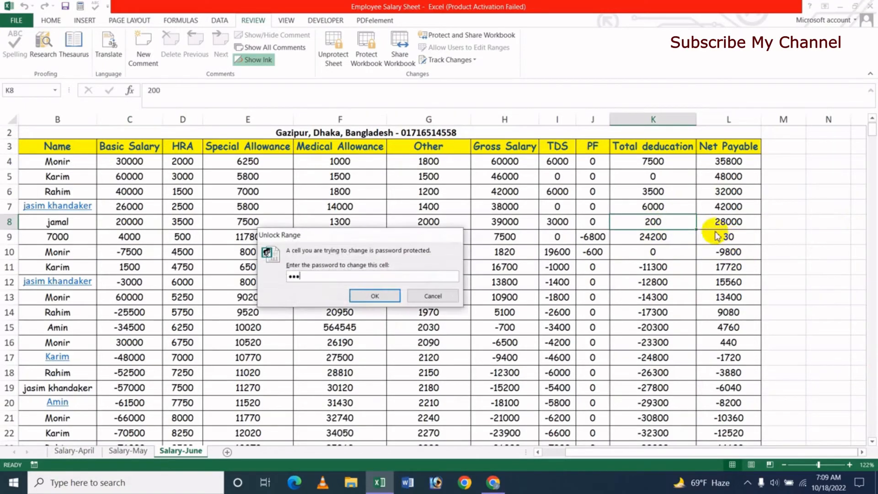
{"action": "type", "text": "123"}
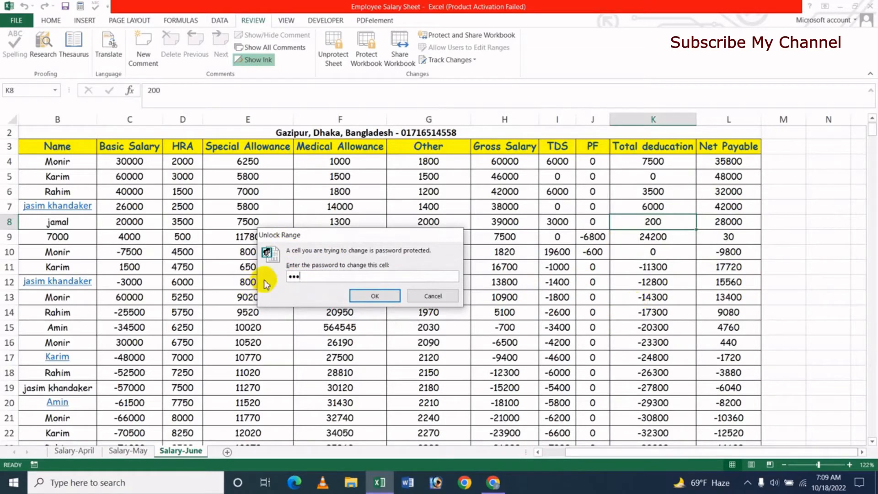
{"action": "left_click", "coordinate": [429, 296]}
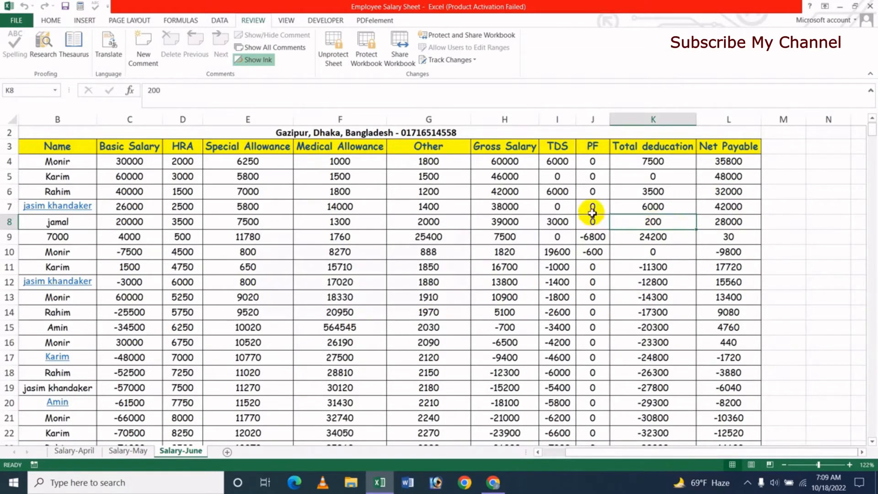
{"action": "left_click", "coordinate": [556, 192]}
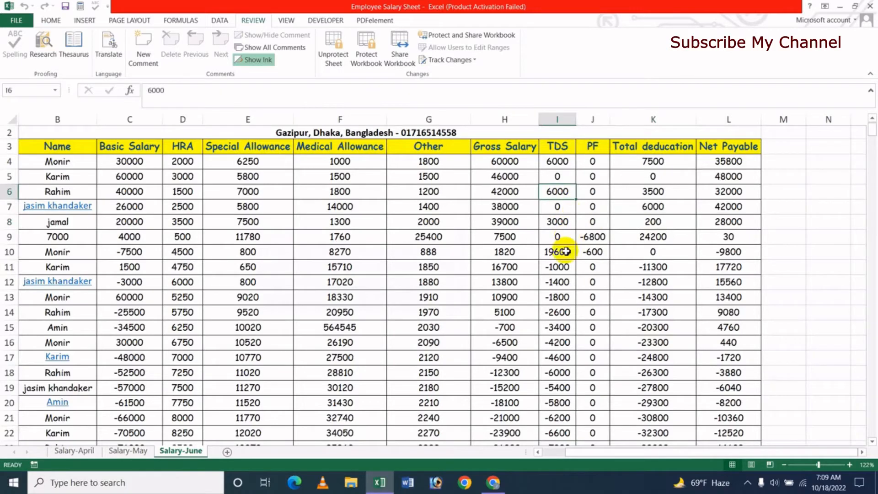
{"action": "key", "text": "Delete"}
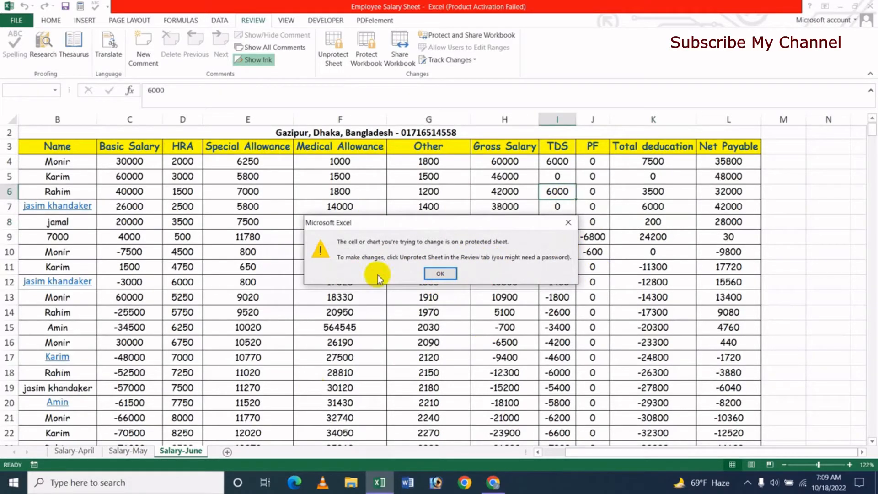
{"action": "left_click", "coordinate": [440, 273]}
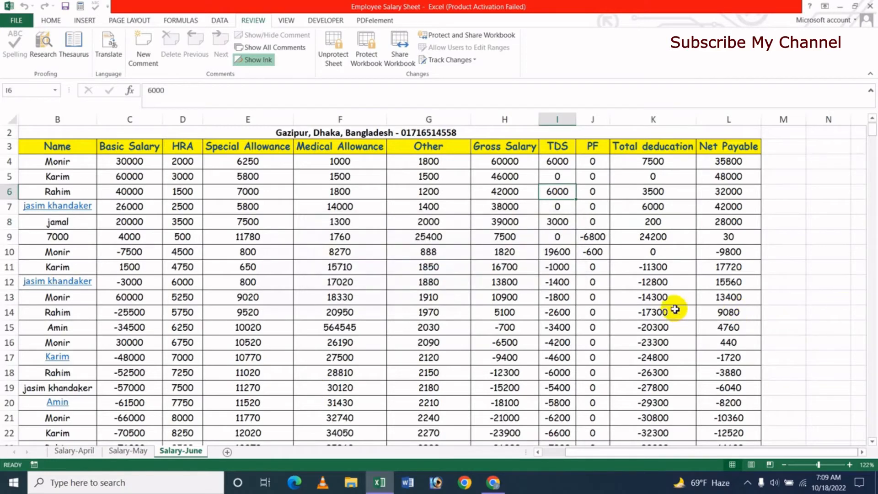
Unlock Range1 from cell K7 by entering the range password.
{"action": "left_click", "coordinate": [666, 204]}
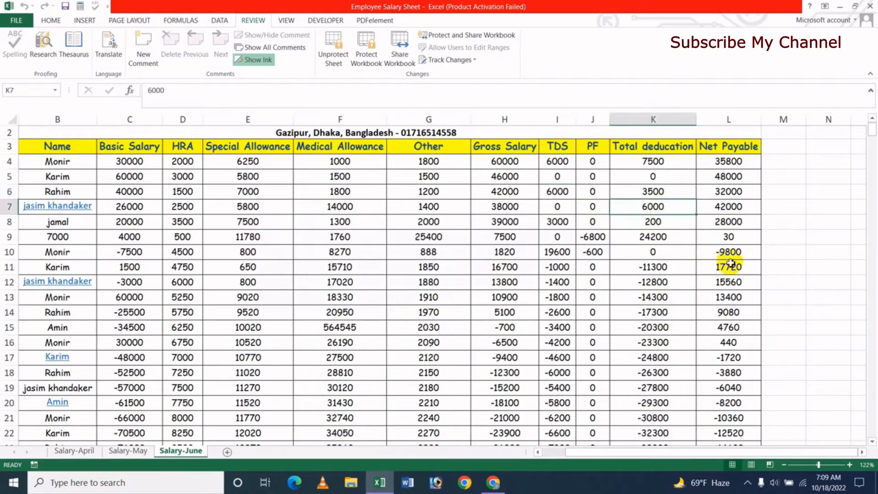
{"action": "key", "text": "F2"}
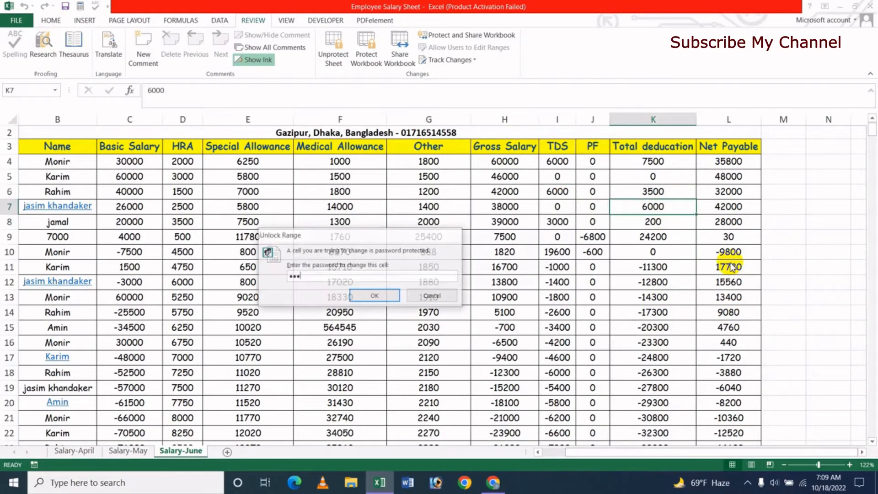
{"action": "type", "text": "123"}
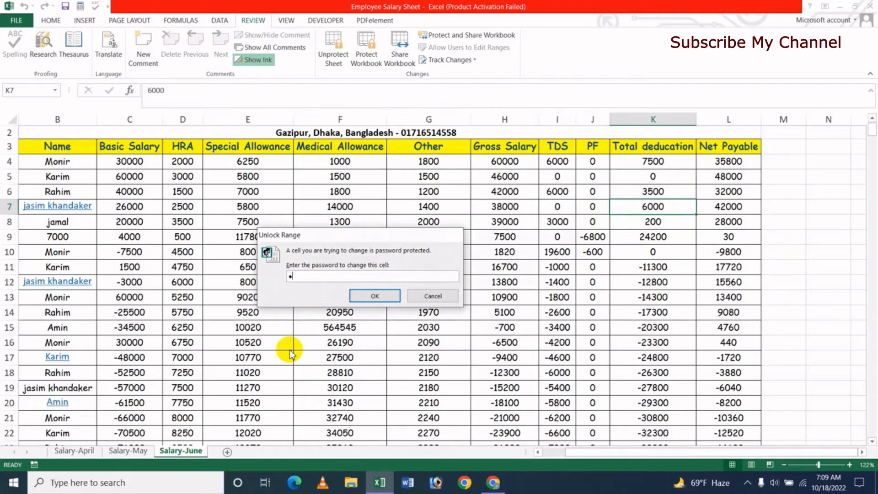
{"action": "type", "text": "2"}
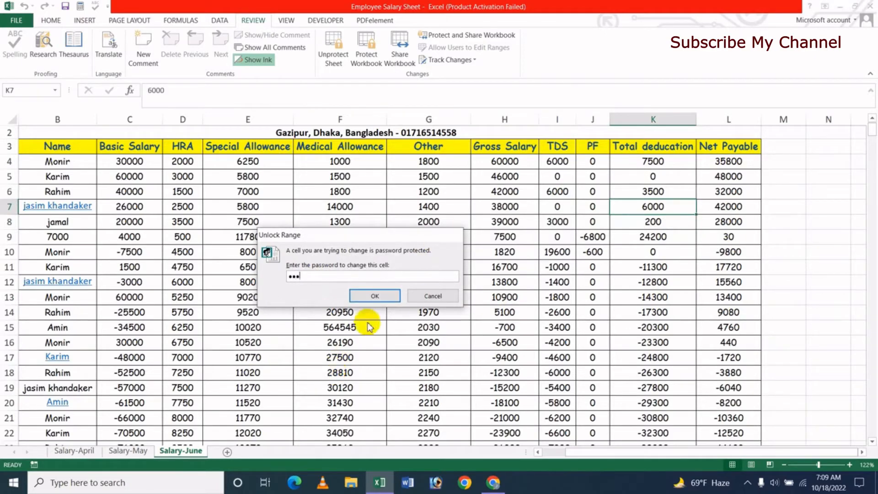
{"action": "left_click", "coordinate": [374, 296]}
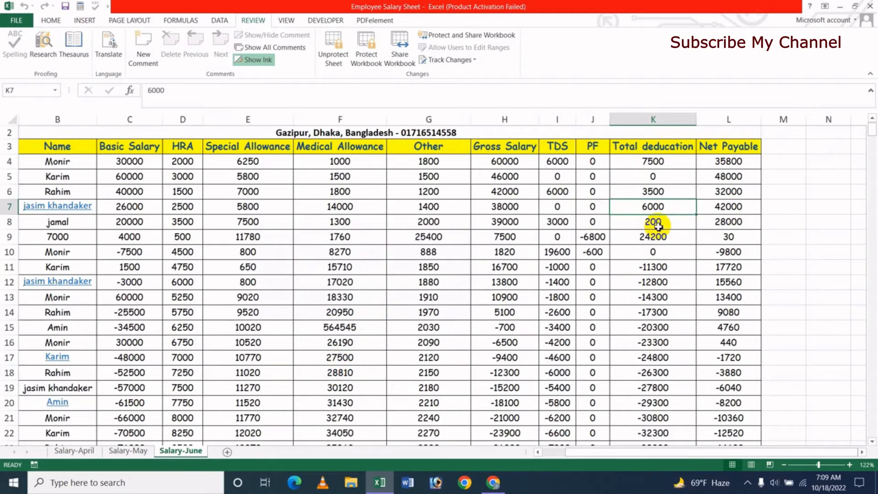
Enter 8900 in K7, 989 in L8 and 898989 in L11, then confirm F7 stays locked.
{"action": "type", "text": "89"}
{"action": "key", "text": "Return"}
{"action": "key", "text": "Right"}
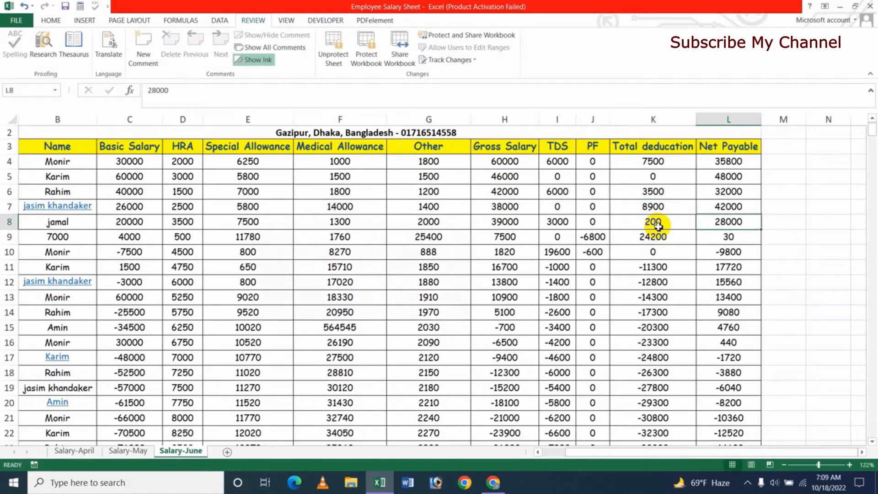
{"action": "type", "text": "989"}
{"action": "key", "text": "Return"}
{"action": "key", "text": "Return"}
{"action": "key", "text": "Return"}
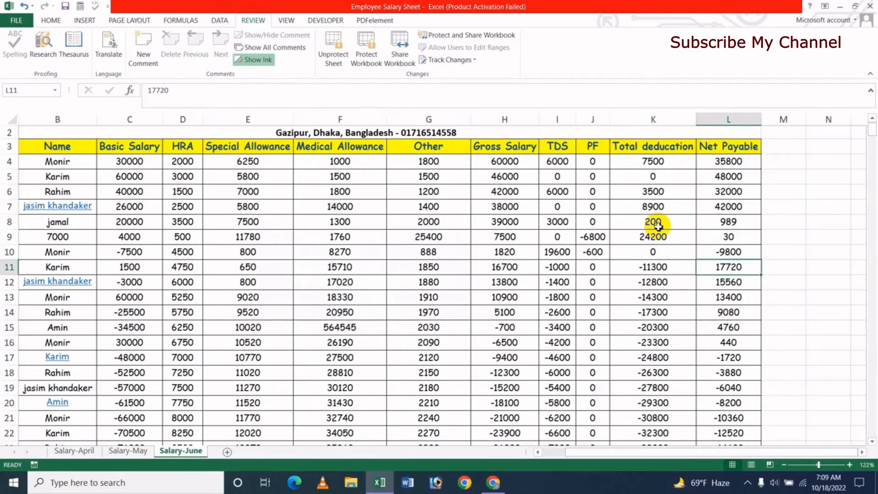
{"action": "type", "text": "898989"}
{"action": "key", "text": "Tab"}
{"action": "key", "text": "Down"}
{"action": "key", "text": "Left"}
{"action": "key", "text": "Left"}
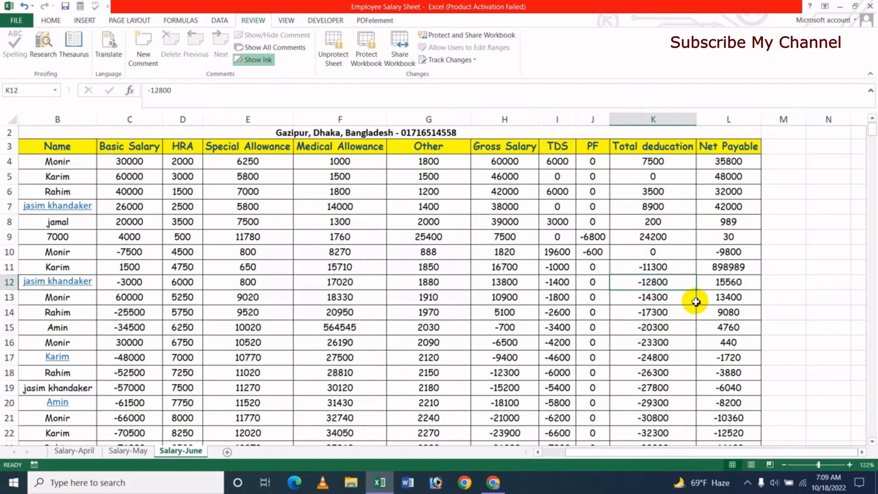
{"action": "left_click", "coordinate": [343, 206]}
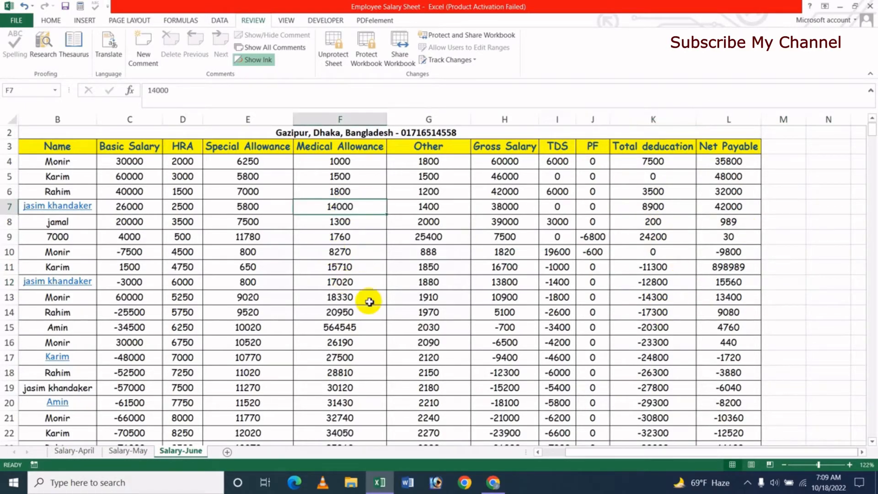
{"action": "key", "text": "Delete"}
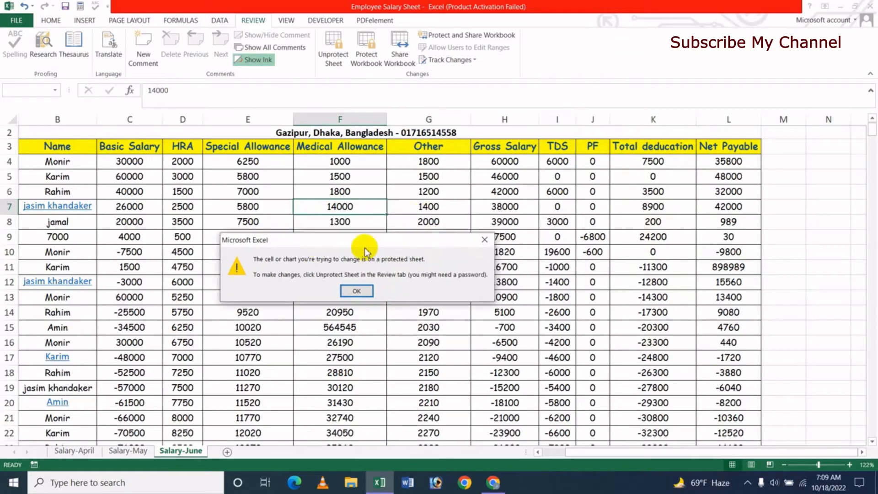
{"action": "left_click", "coordinate": [346, 300]}
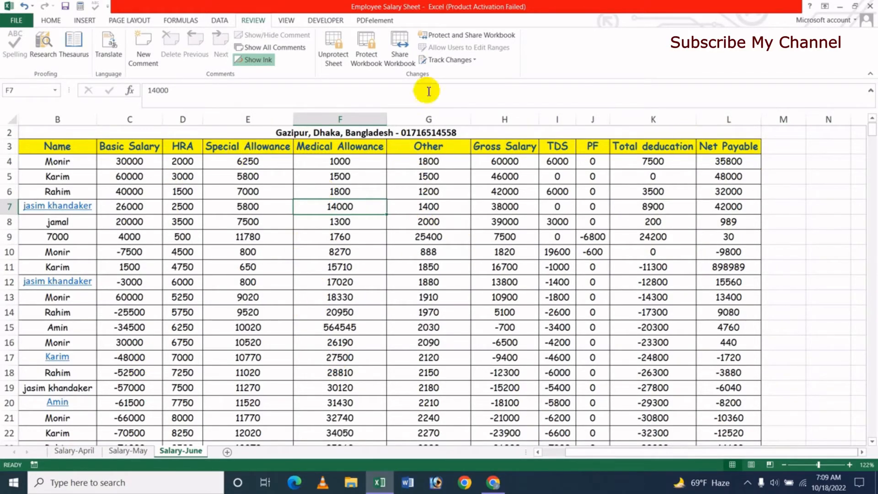
{"action": "left_click", "coordinate": [231, 251]}
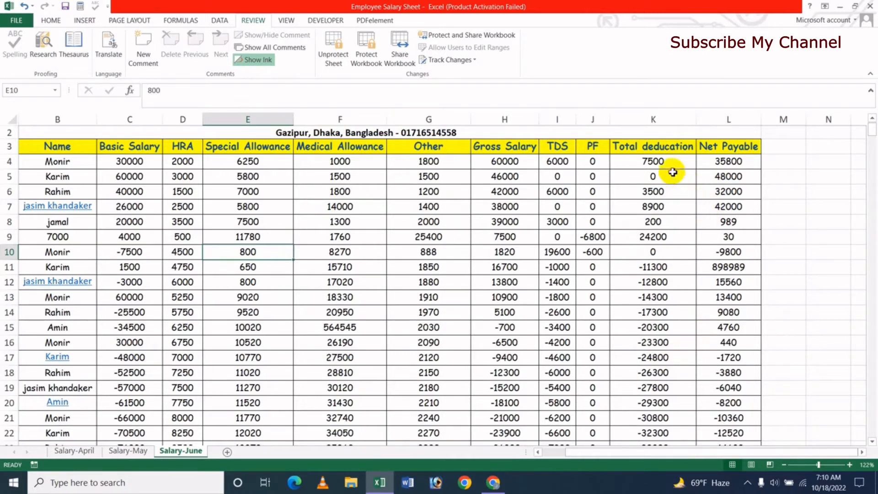
{"action": "left_click_drag", "start_coordinate": [654, 161], "coordinate": [688, 373]}
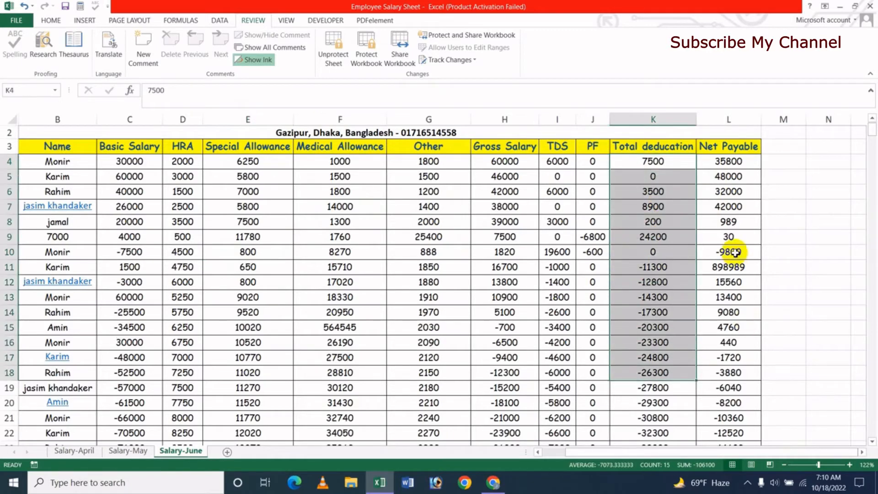
{"action": "left_click", "coordinate": [728, 251]}
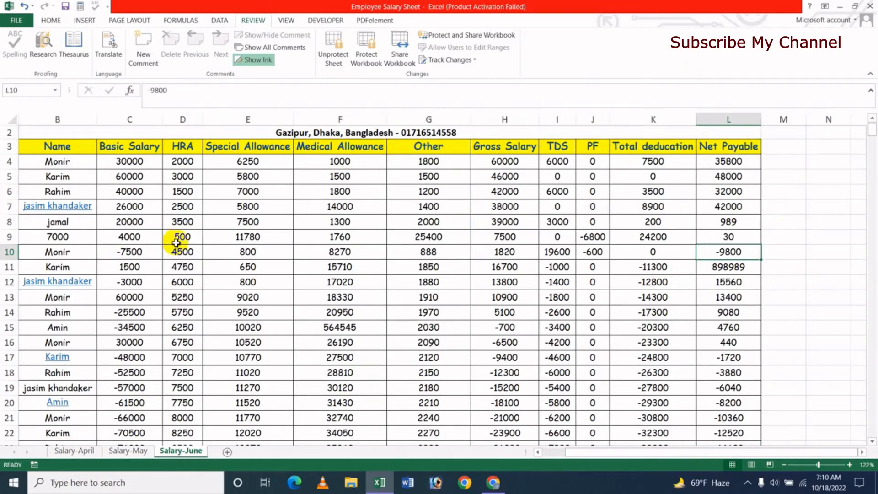
Unprotect the Salary-June sheet by entering its password, then select K11.
{"action": "left_click", "coordinate": [332, 64]}
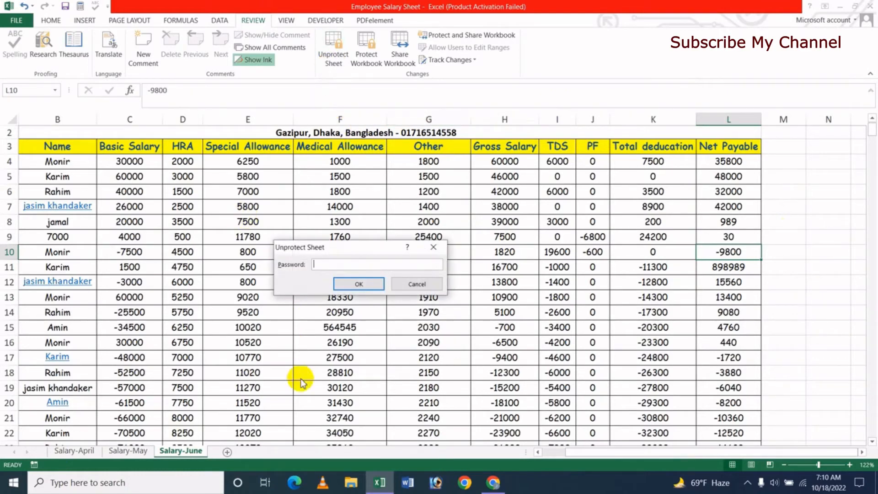
{"action": "type", "text": "123"}
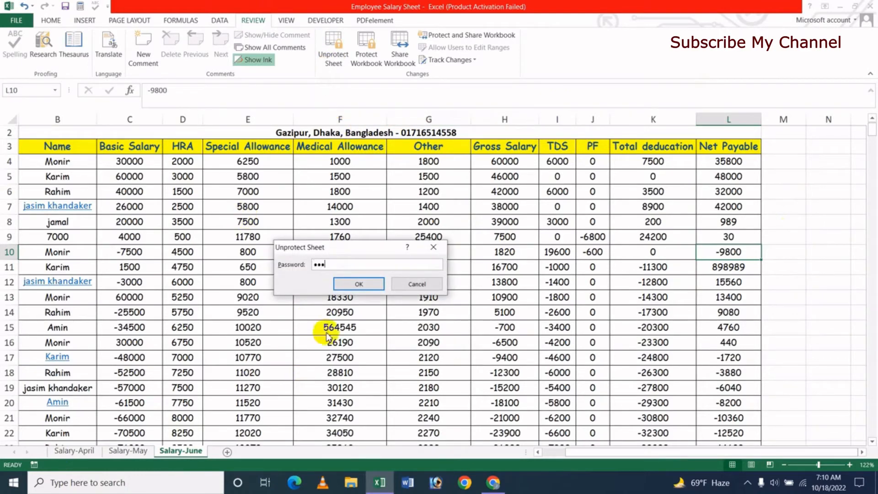
{"action": "left_click", "coordinate": [353, 288]}
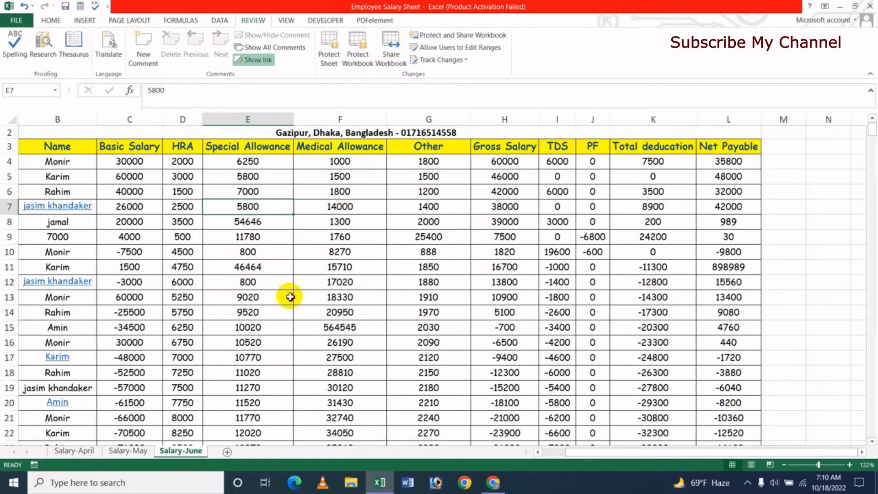
{"action": "left_click", "coordinate": [658, 268]}
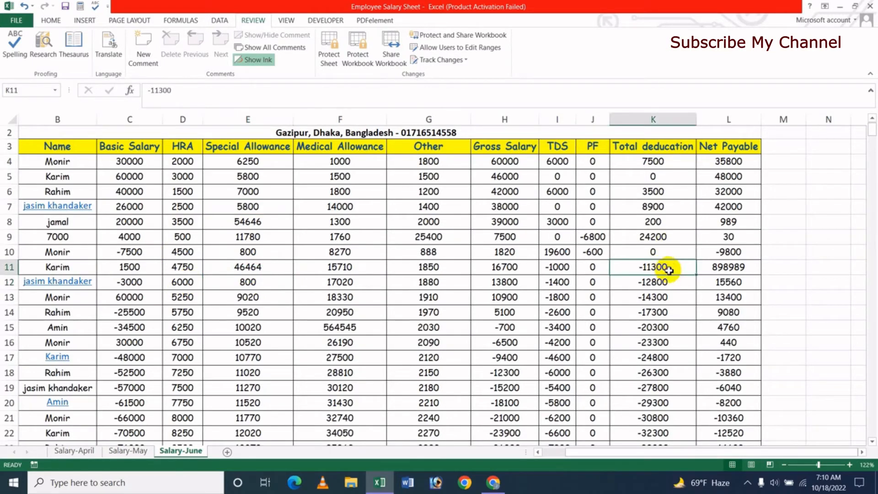
Review the editable ranges list without changes, then change K7 to 1233.
{"action": "left_click", "coordinate": [459, 47]}
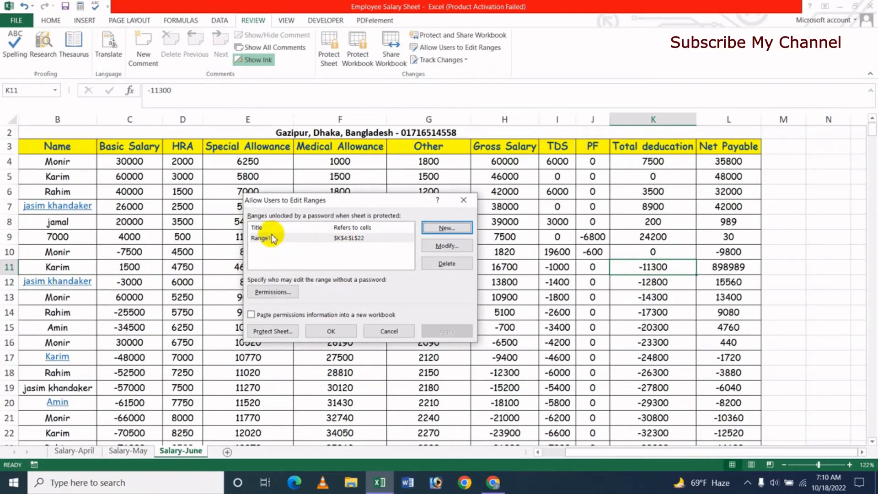
{"action": "left_click", "coordinate": [397, 330]}
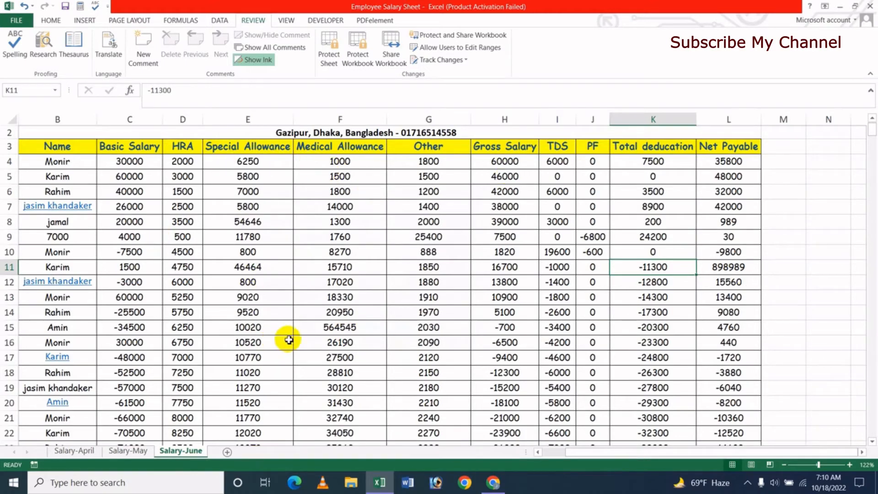
{"action": "left_click", "coordinate": [678, 211]}
{"action": "type", "text": "1233"}
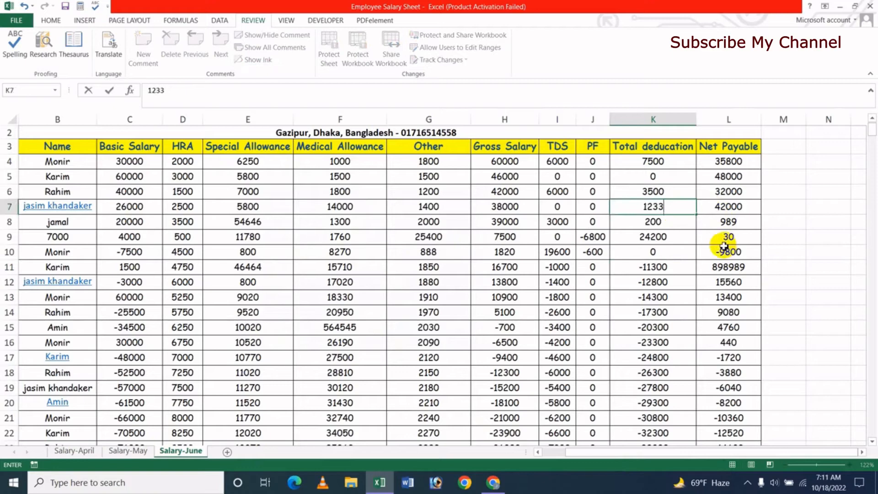
{"action": "left_click", "coordinate": [670, 239]}
{"action": "left_click", "coordinate": [658, 210]}
{"action": "left_click", "coordinate": [655, 252]}
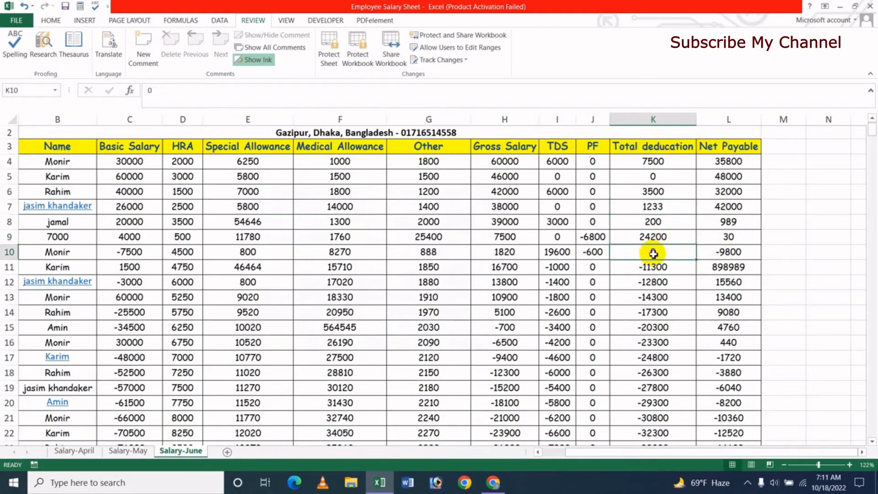
{"action": "left_click", "coordinate": [673, 196]}
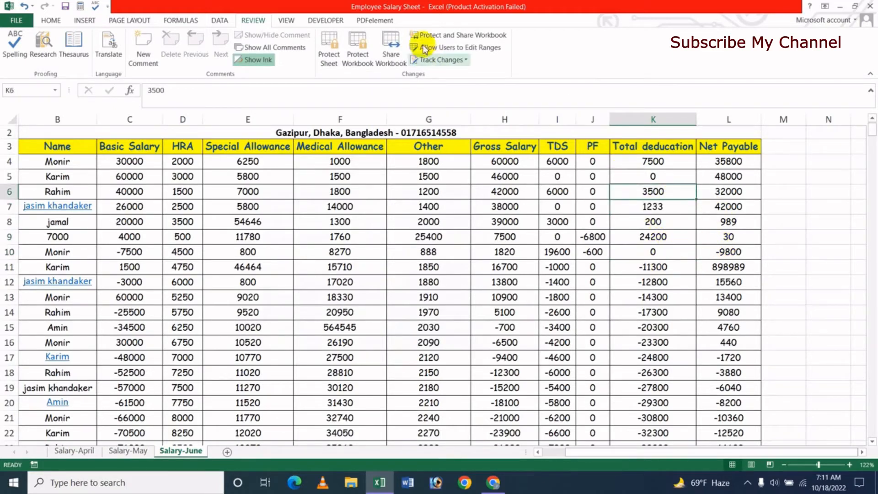
Open Range1 in Modify Range and view its Permissions, which list no users.
{"action": "left_click", "coordinate": [450, 48]}
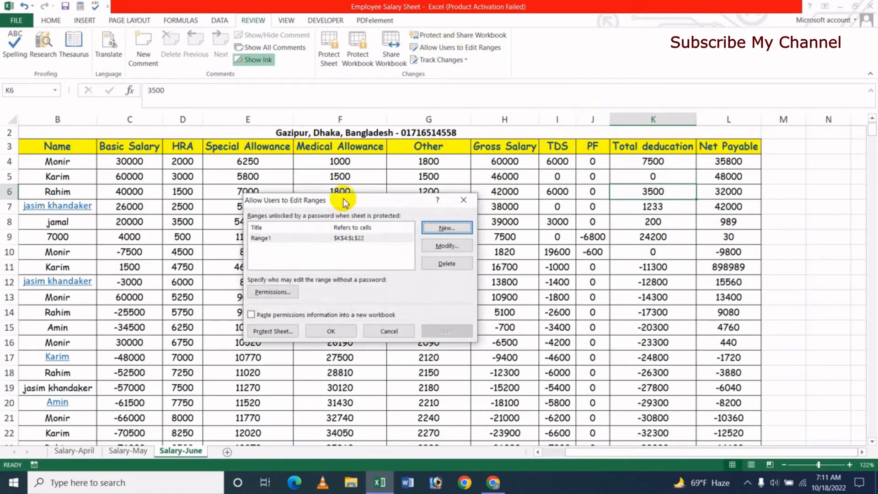
{"action": "left_click_drag", "start_coordinate": [345, 202], "coordinate": [478, 203]}
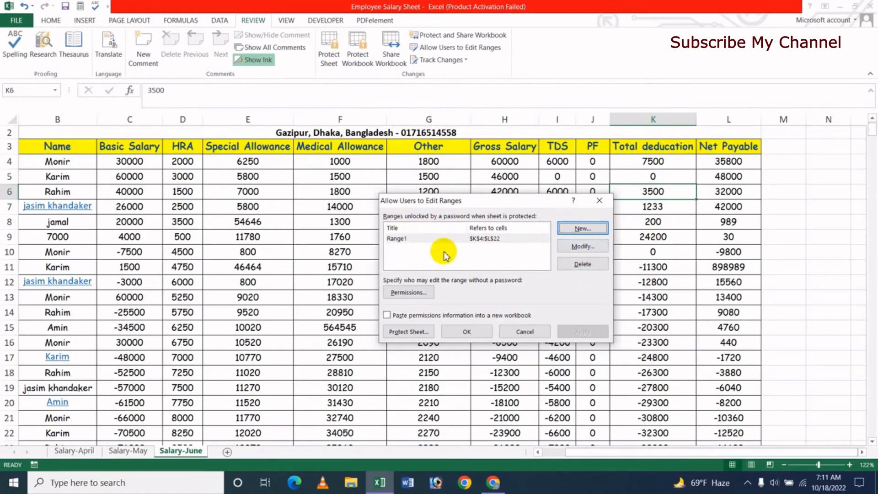
{"action": "left_click", "coordinate": [570, 248]}
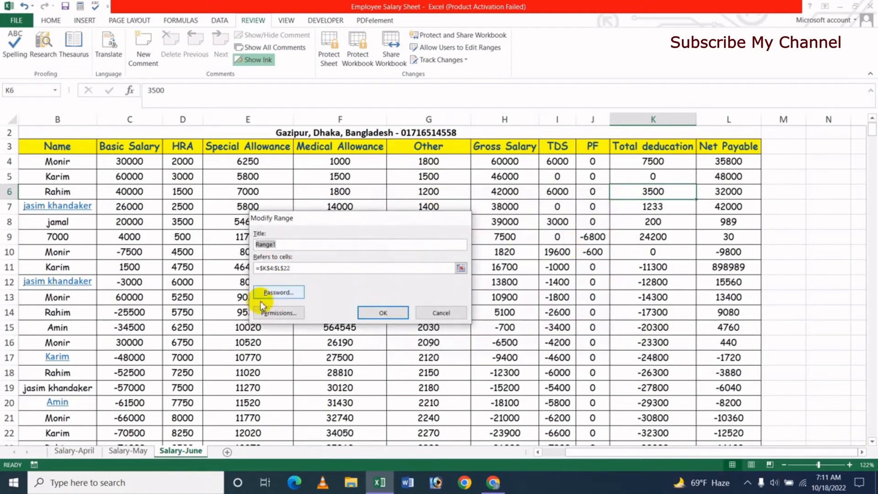
{"action": "left_click", "coordinate": [288, 246]}
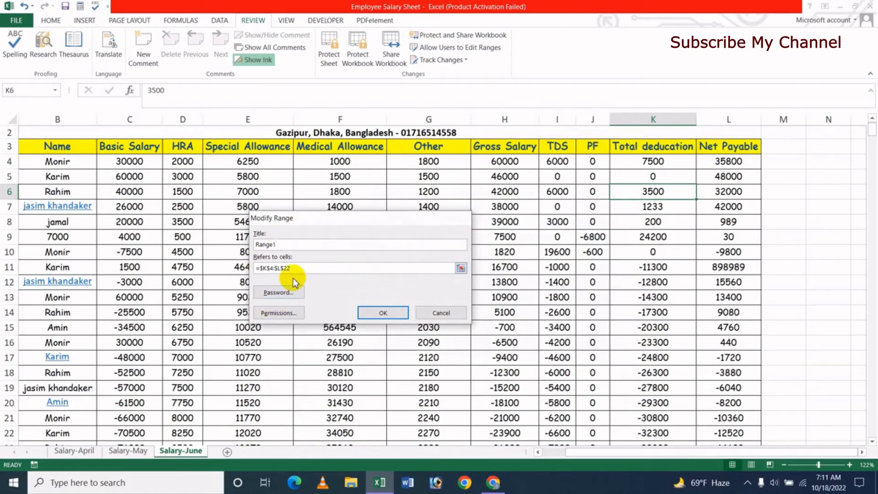
{"action": "left_click", "coordinate": [281, 315]}
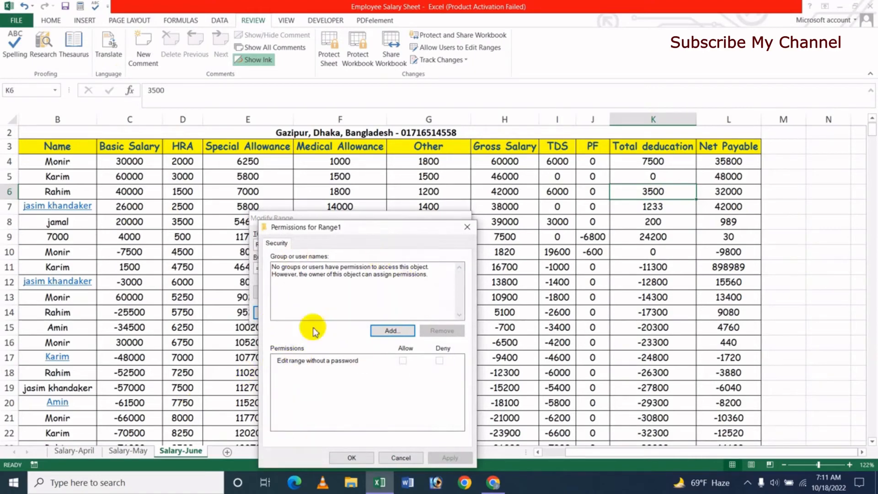
Cancel the user lookup and close Range1's Permissions without adding anyone.
{"action": "left_click", "coordinate": [392, 331]}
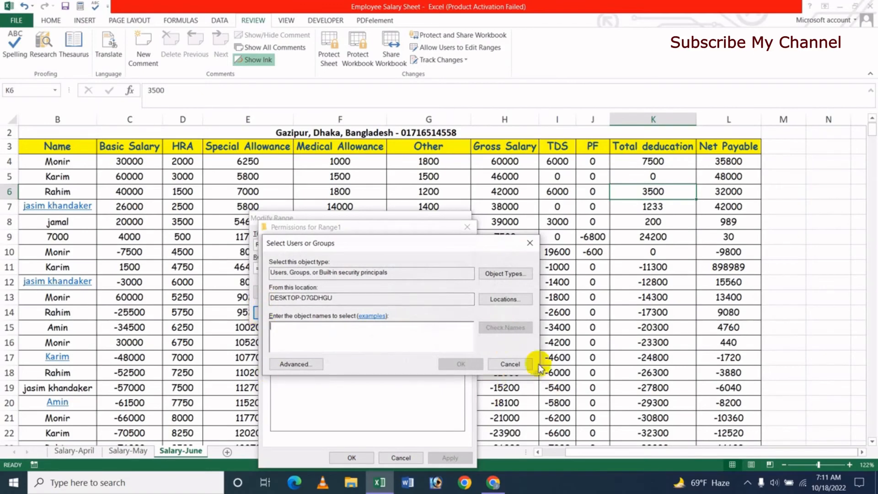
{"action": "left_click", "coordinate": [526, 363]}
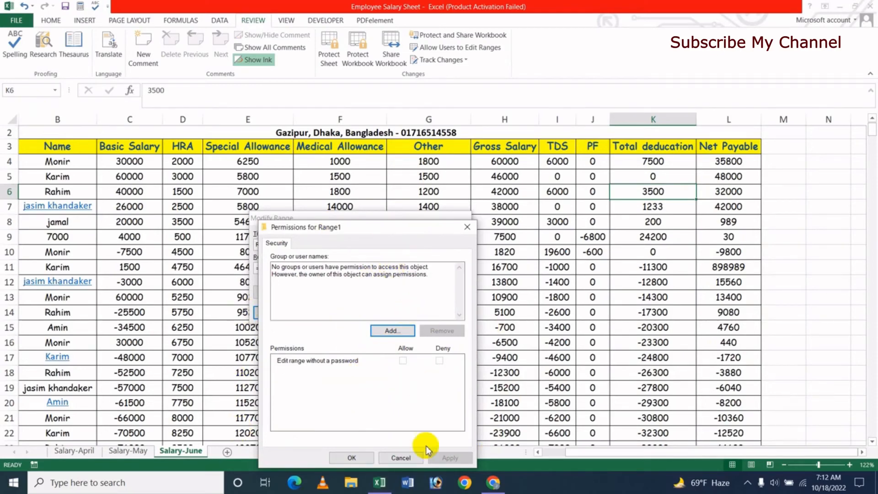
{"action": "left_click", "coordinate": [401, 458]}
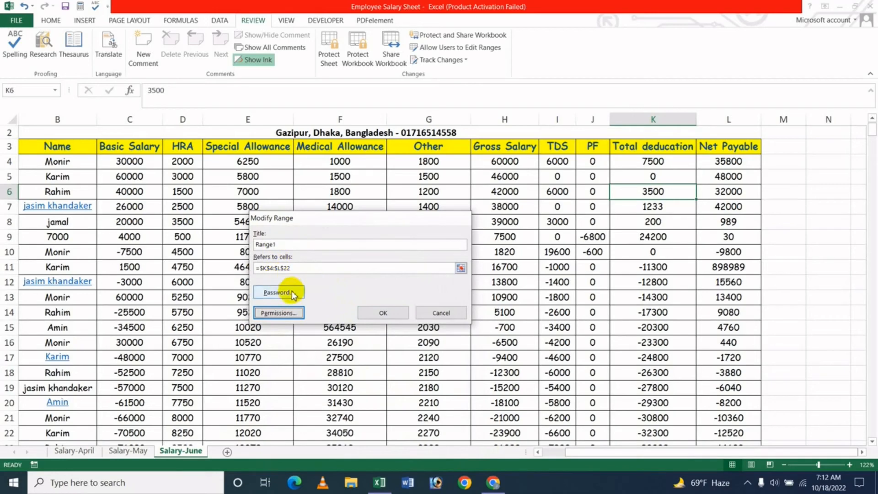
Cancel Modify Range, then delete Range1 from the editable ranges list and apply.
{"action": "left_click", "coordinate": [437, 313]}
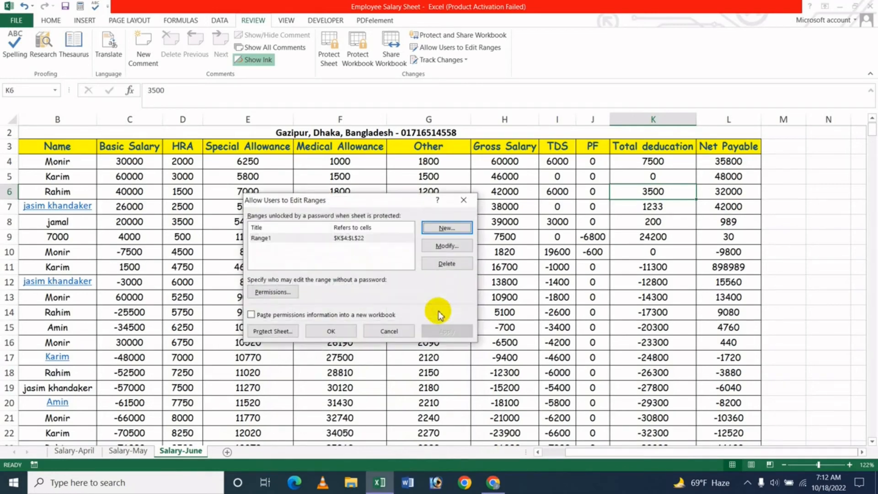
{"action": "left_click", "coordinate": [343, 238]}
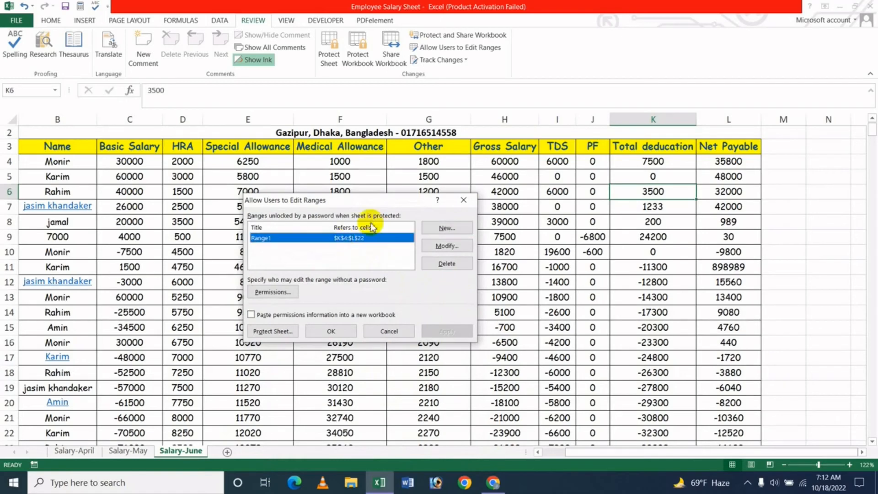
{"action": "left_click", "coordinate": [455, 265]}
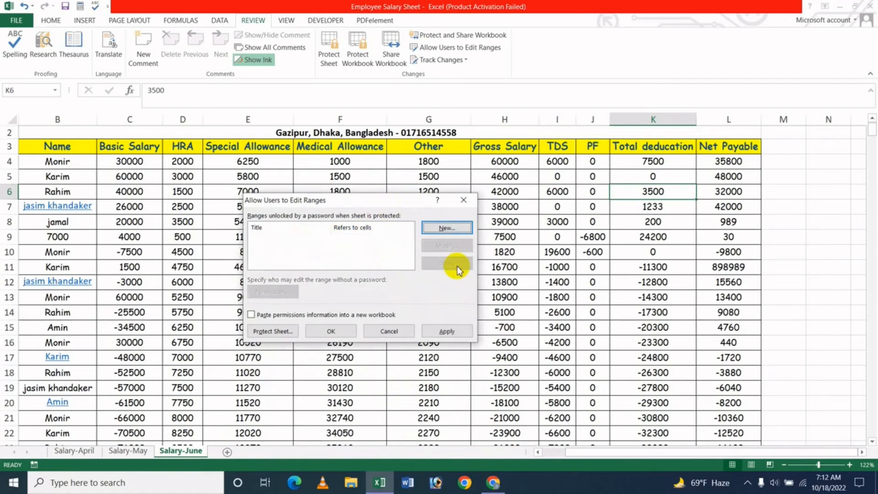
{"action": "left_click", "coordinate": [306, 234]}
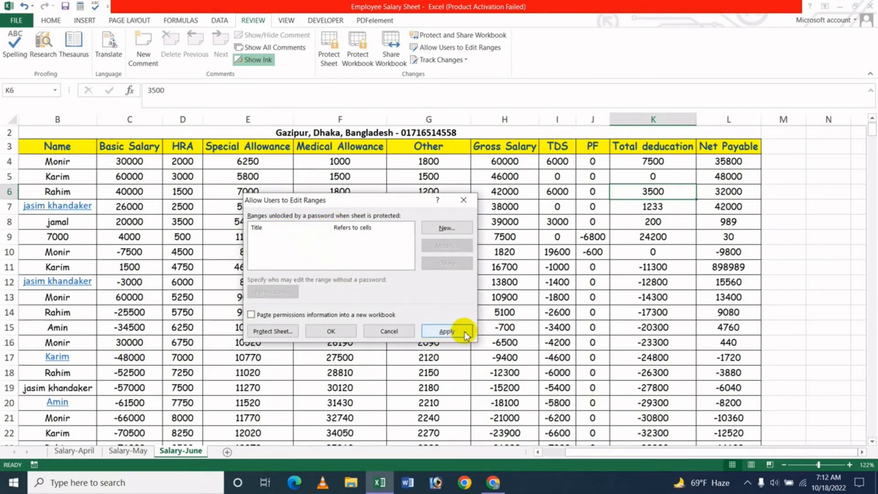
{"action": "left_click", "coordinate": [449, 332]}
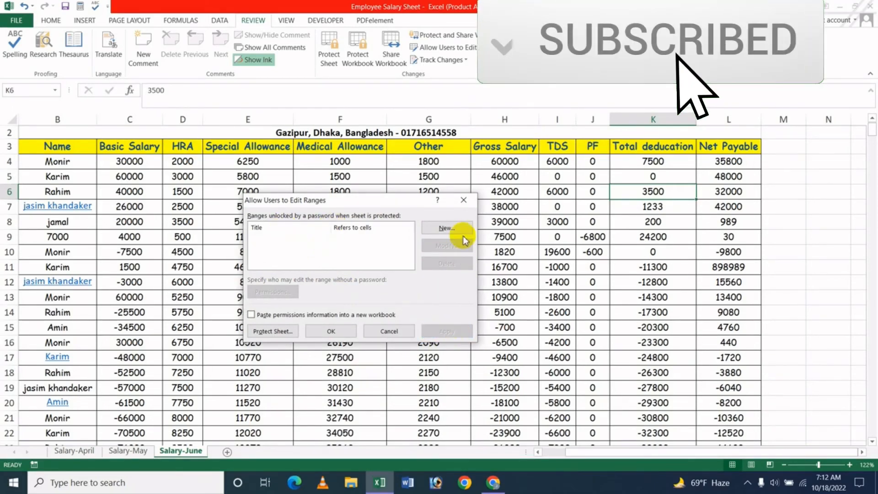
Close the now-empty Allow Users to Edit Ranges dialog and show the JK Update Technology YouTube channel.
{"action": "left_click", "coordinate": [332, 330]}
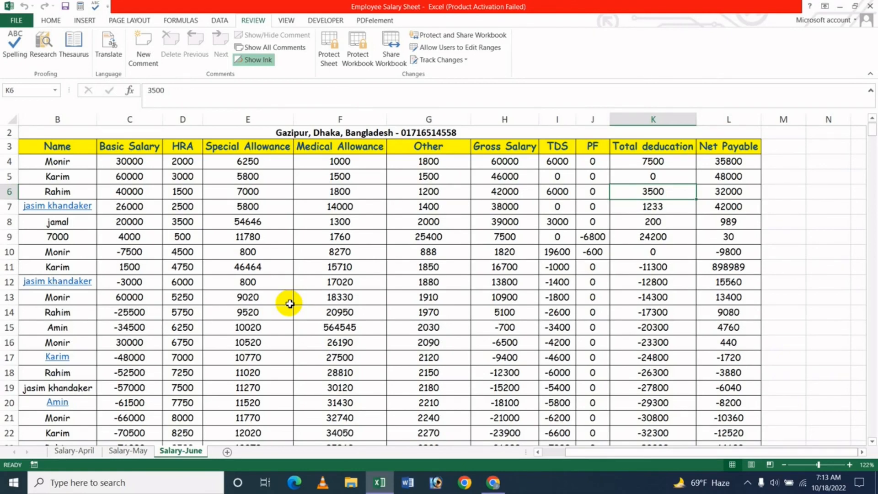
{"action": "left_click", "coordinate": [493, 483]}
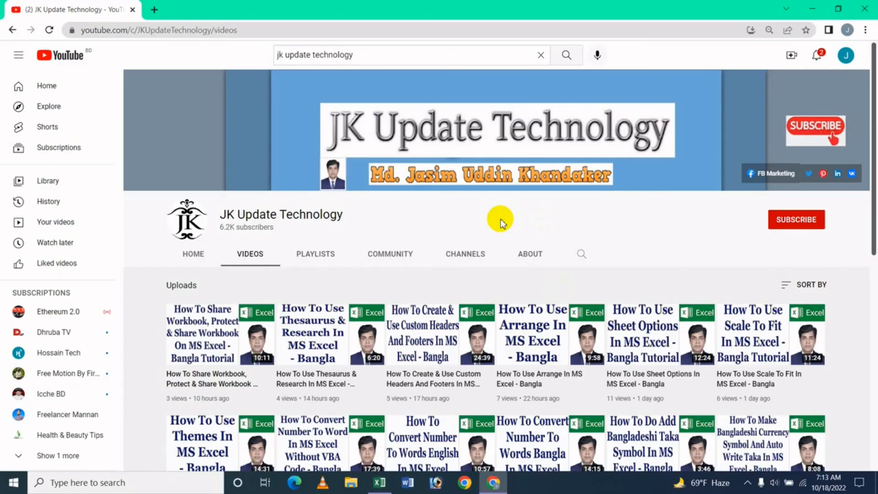